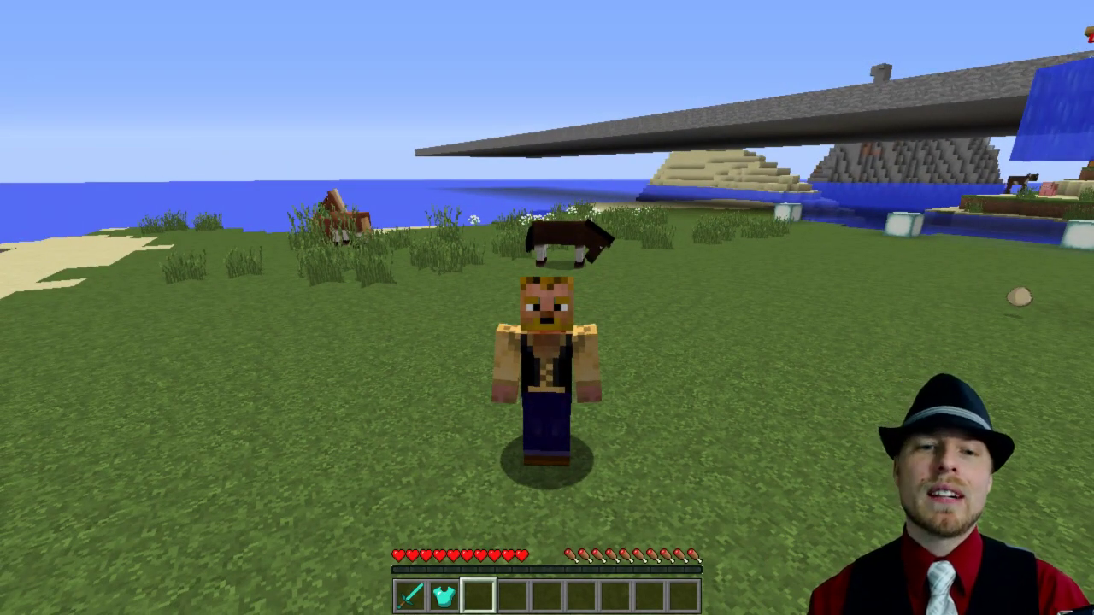
- Send a 'test' chat message, check the player list, and begin a /pex user prefix command for your player
type("t> test")
key("Return")
key("t")
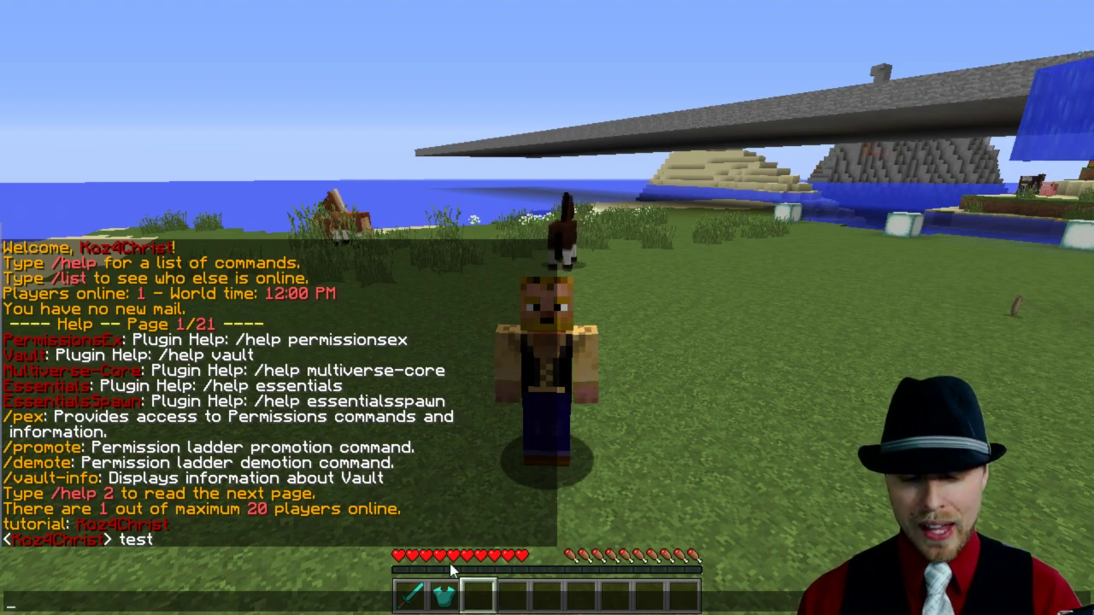
key("Escape")
key("Tab")
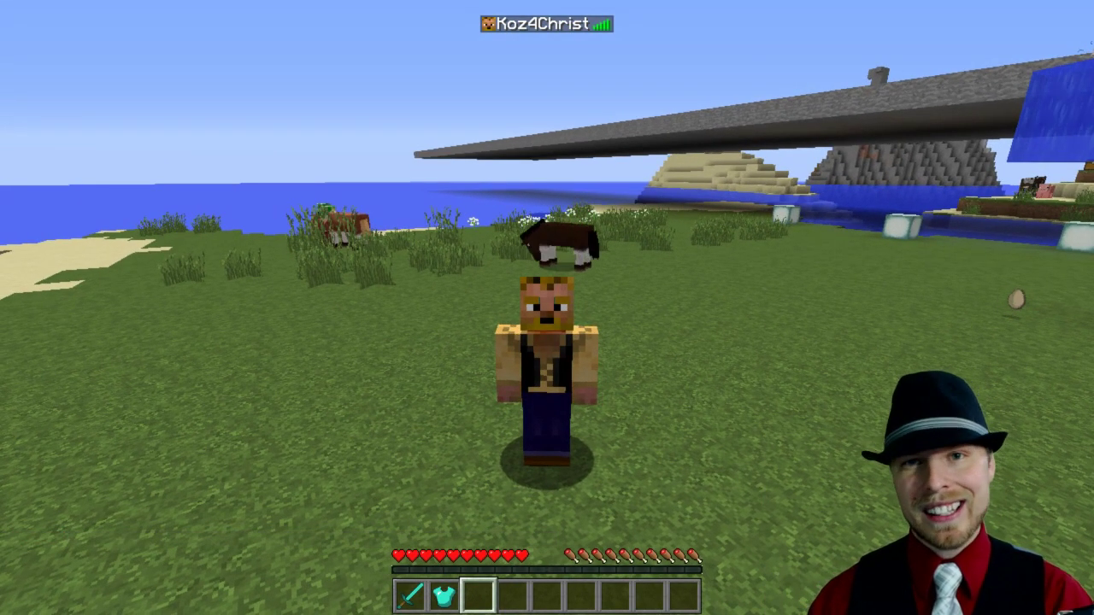
type("/pex user Koz4Christ")
type(" prefix Hi")
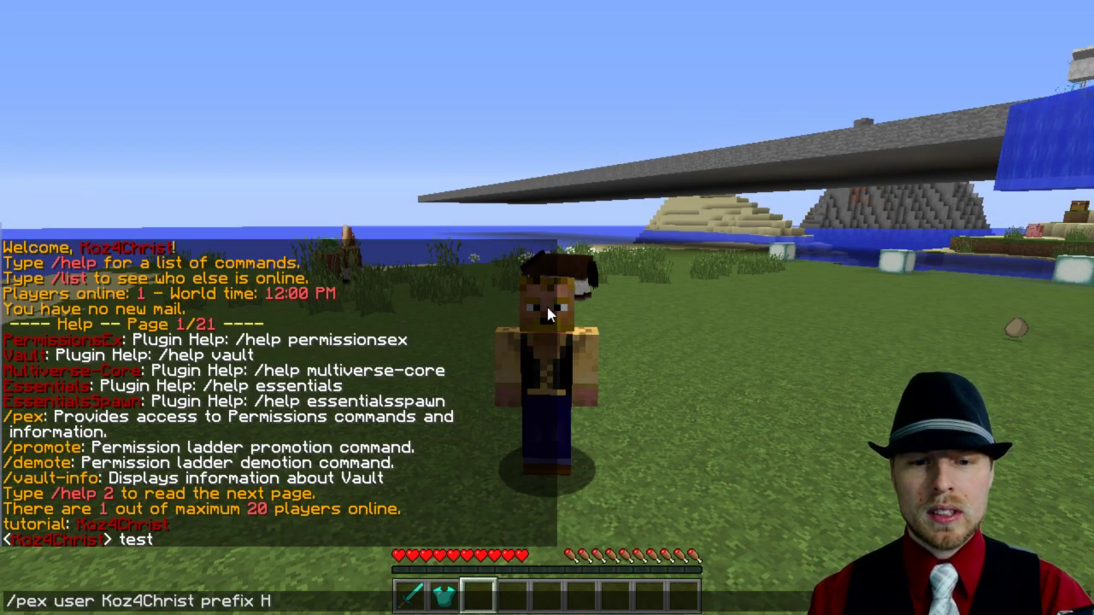
- Set your player's prefix to HI with /pex and send a test message
key("BackSpace")
type("I")
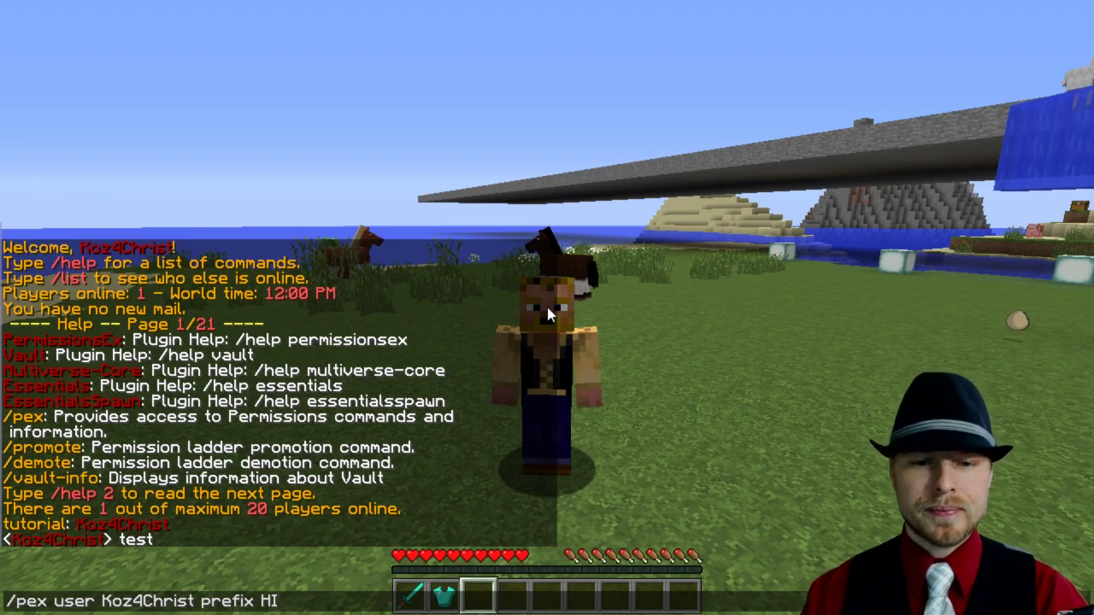
key("Return")
type("t> test")
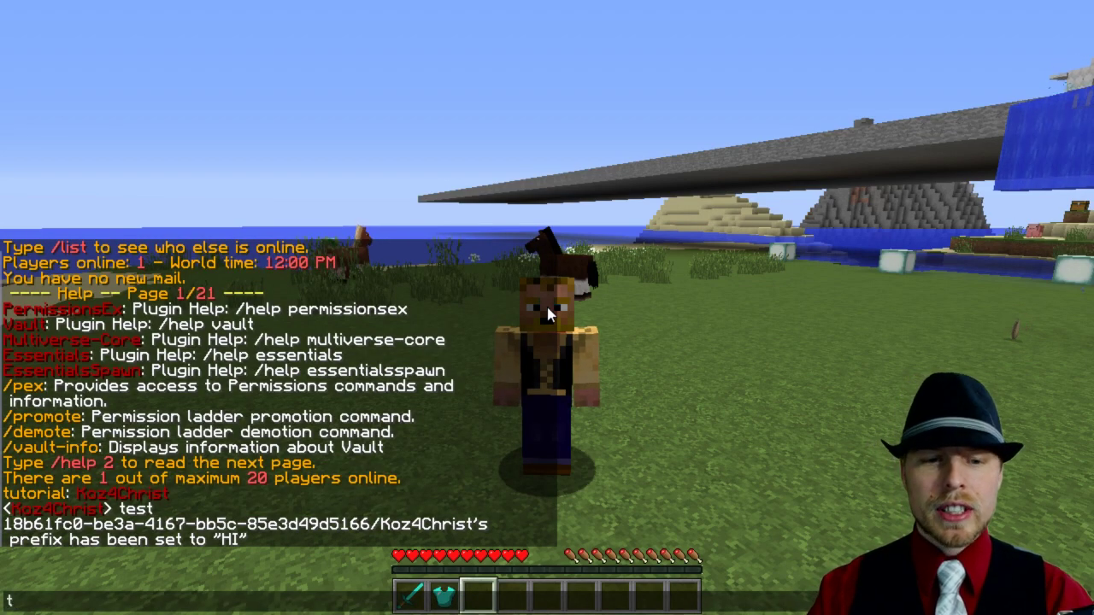
key("Return")
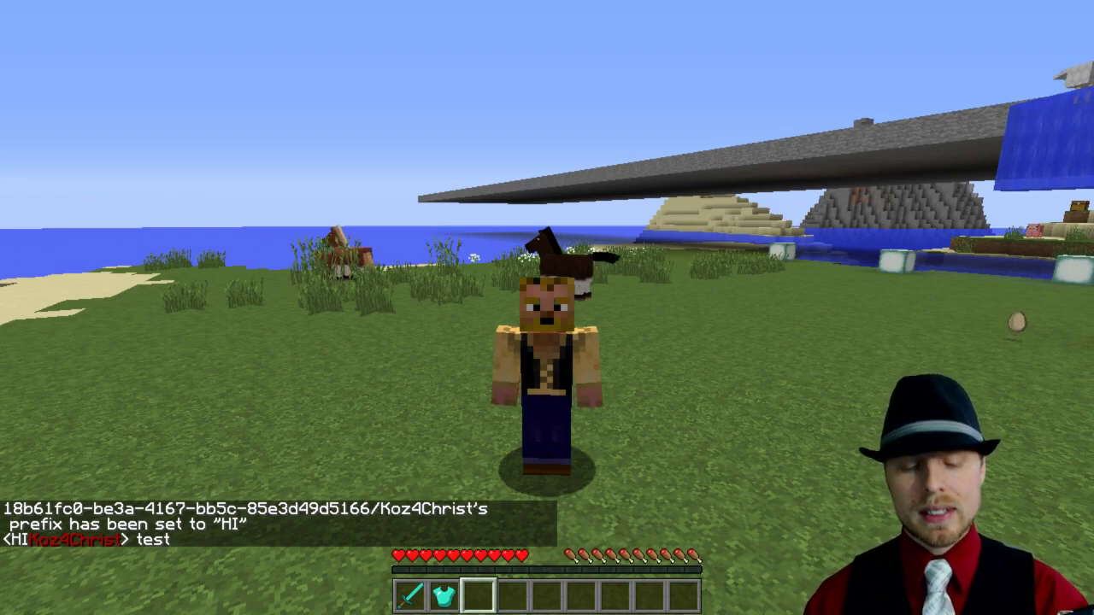
- Change your player's prefix to "[HI] " with a trailing space
key("t")
type("/pex user Koz4Christ prefix \"HI")
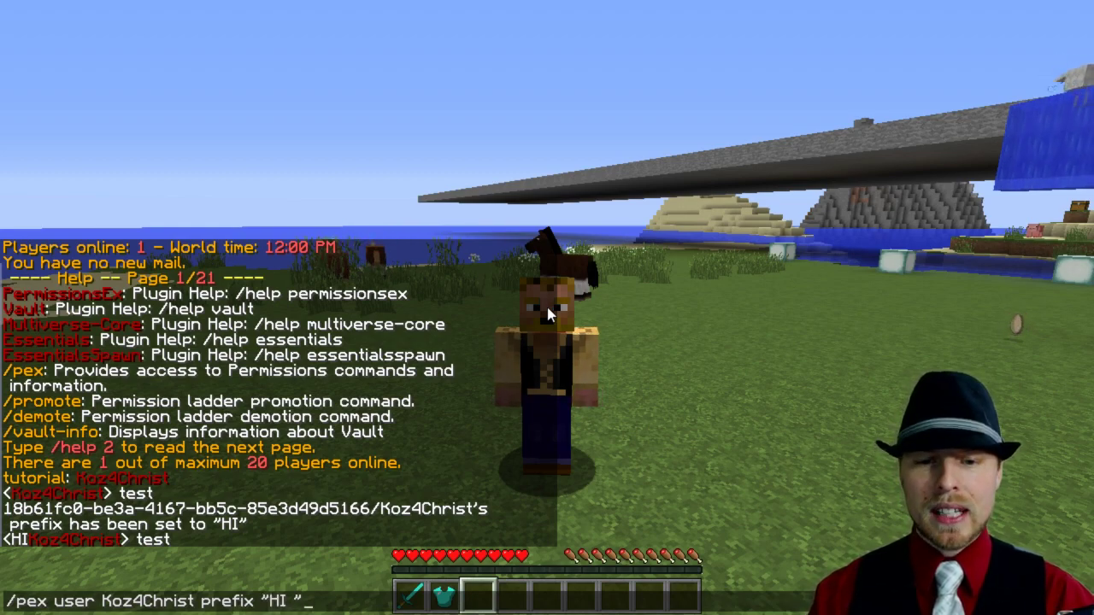
key("Left")
key("Left")
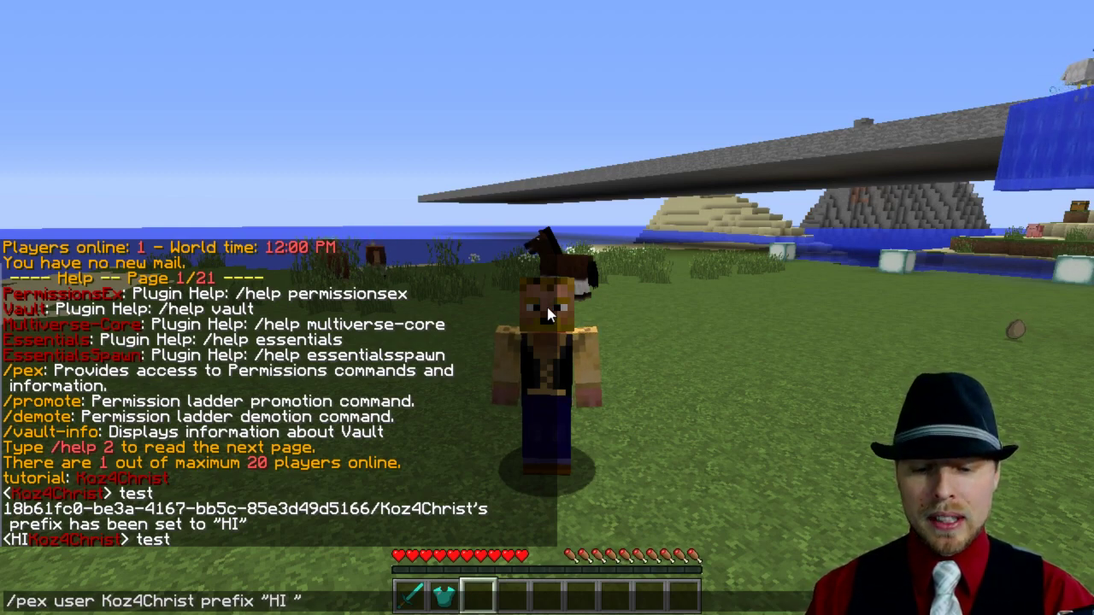
type("]")
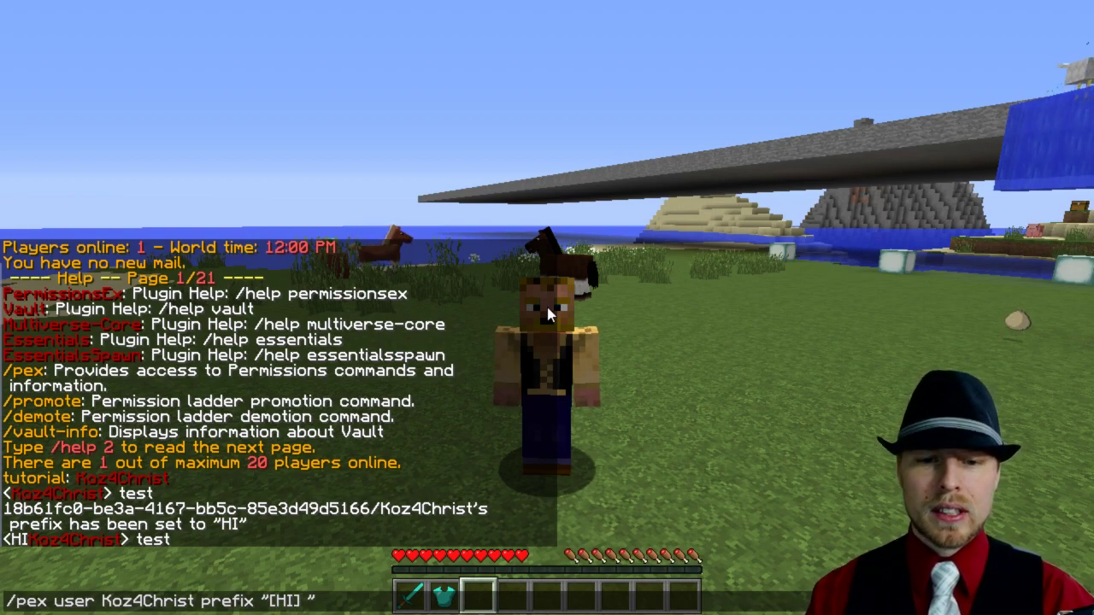
key("Return")
- Send another test message and review the chat history showing the [HI] prefix
key("t")
key("Up")
key("Down")
type("tse")
key("Return")
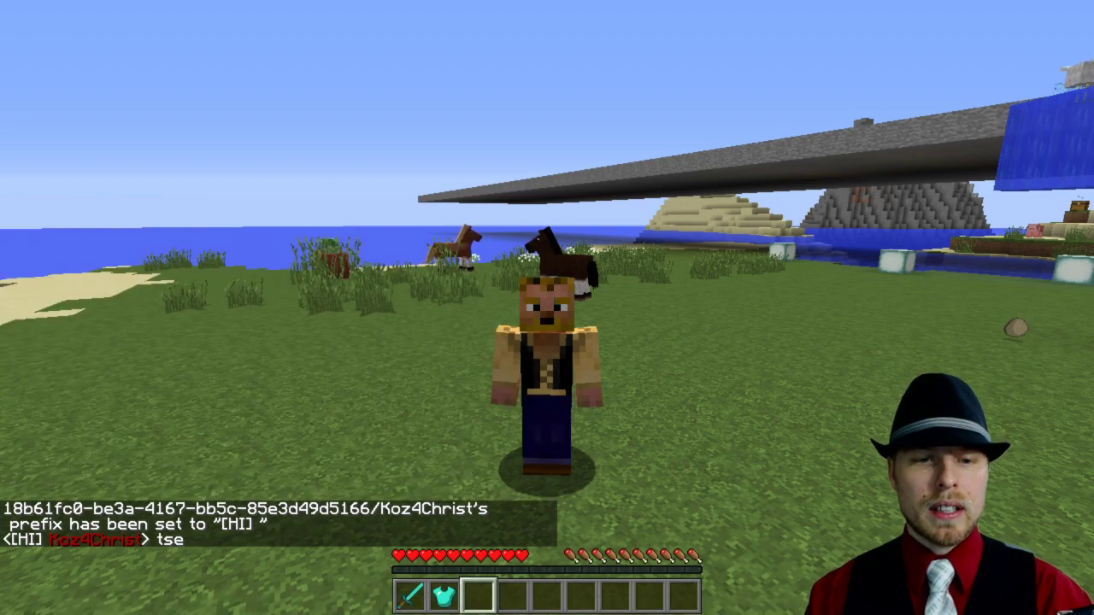
key("t")
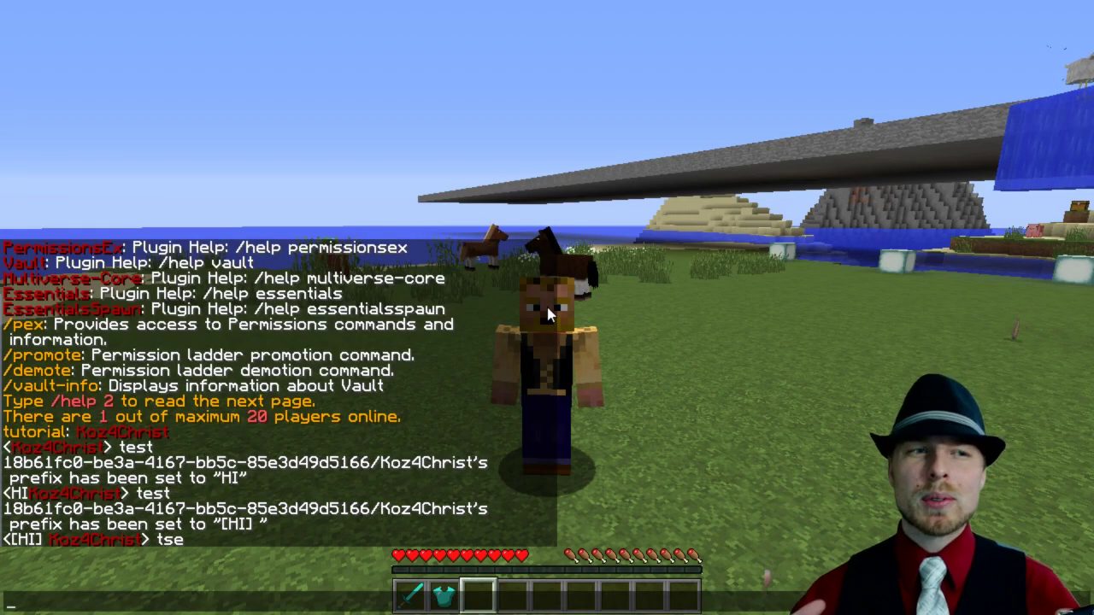
key("Escape")
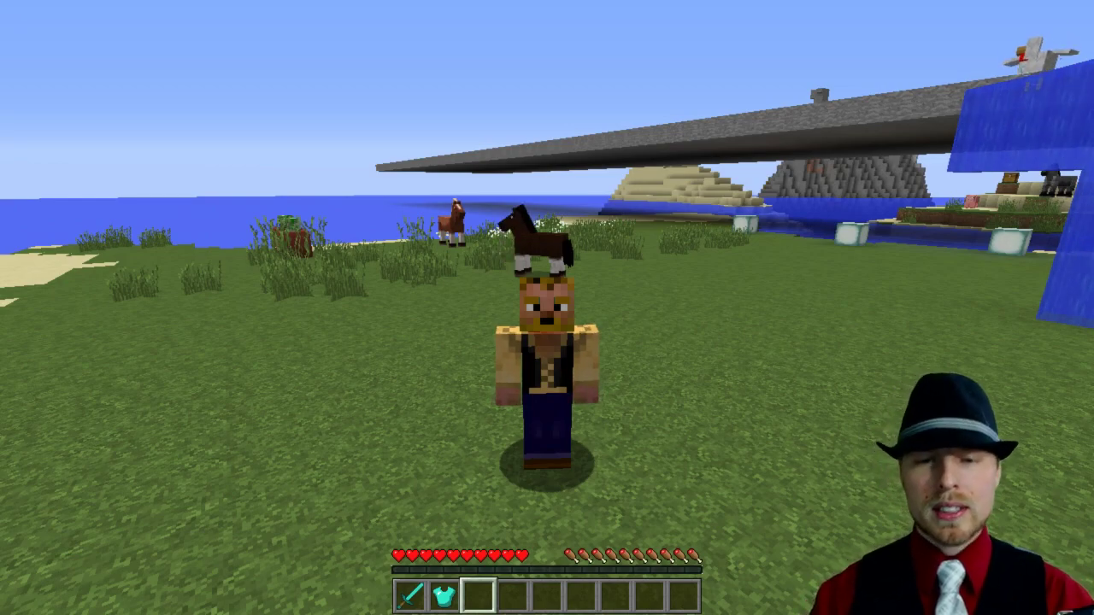
key("slash")
- Private-message 'hi' to the newly joined player with /msg, Tab-completing their name
type("msg")
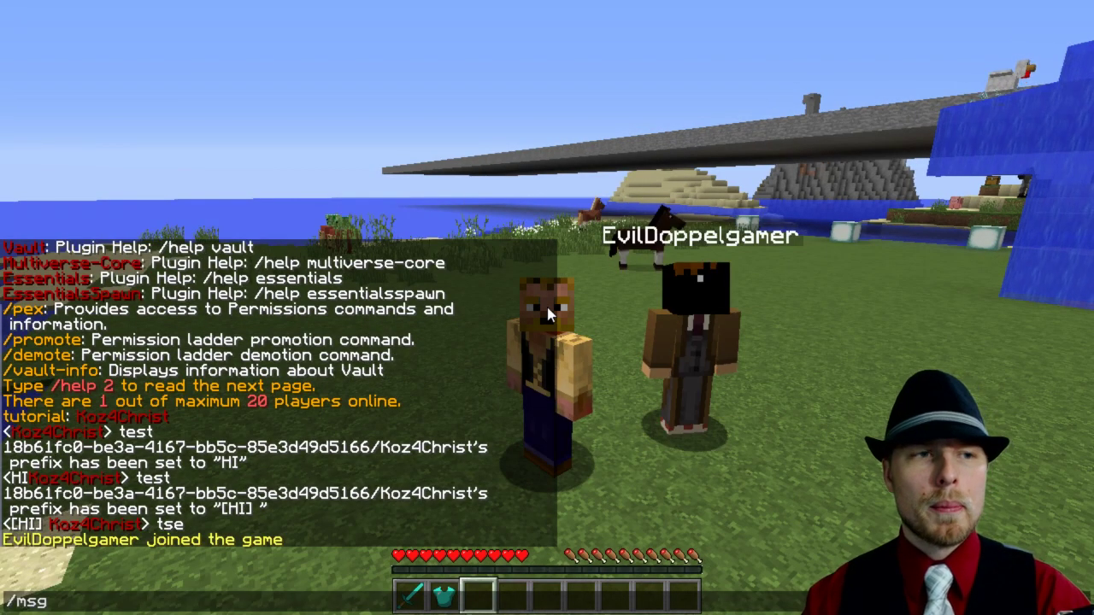
type(" ev")
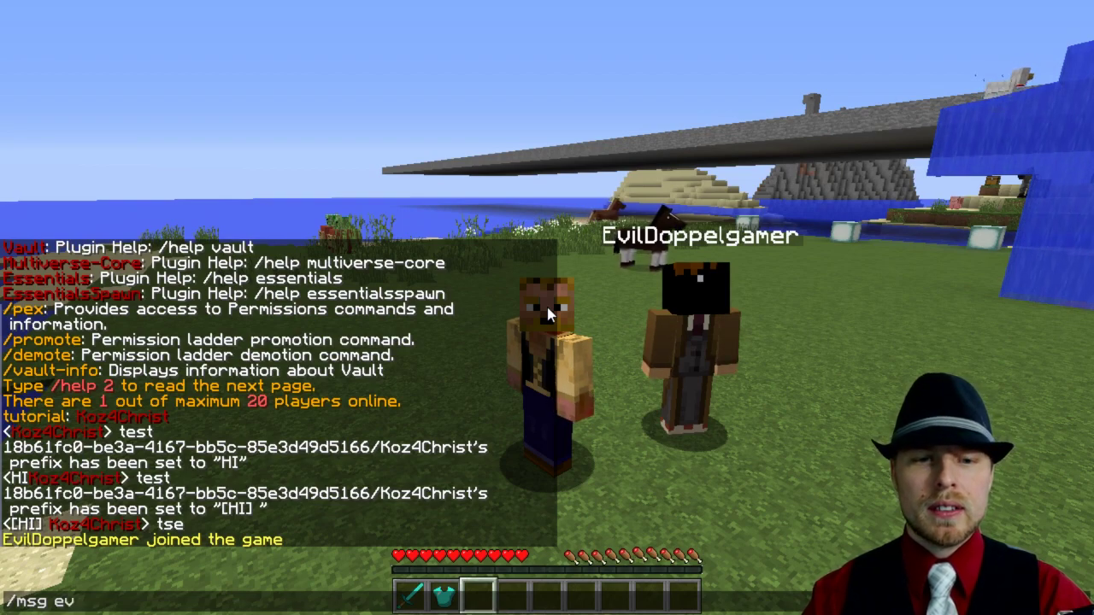
key("Tab")
type("hi")
key("Return")
key("t")
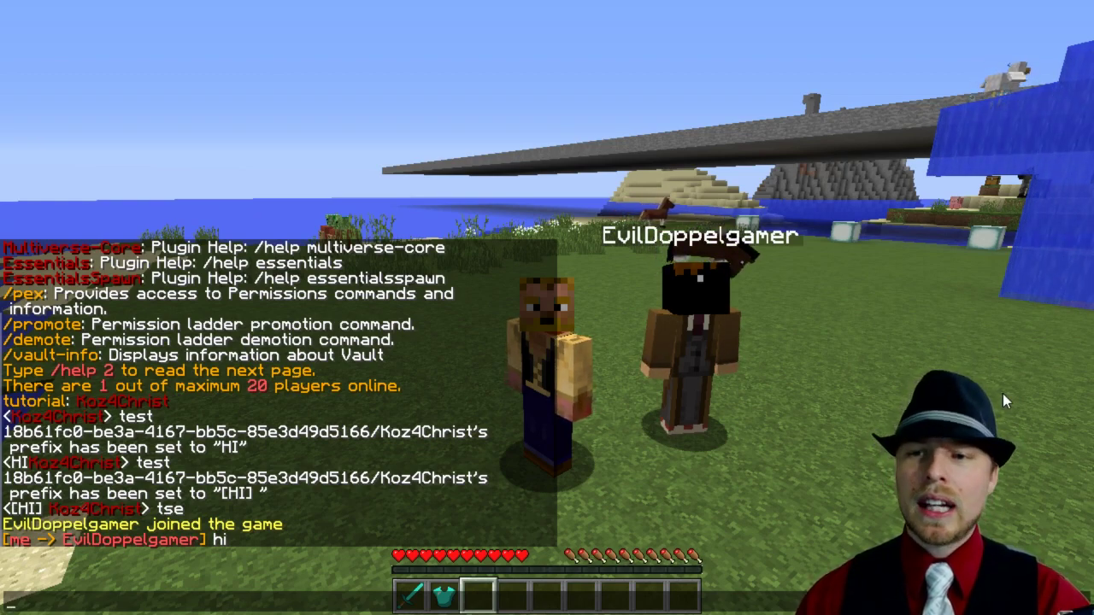
- Reply 'howdy' to the same player with /r
type("/r howdy")
key("Return")
key("t")
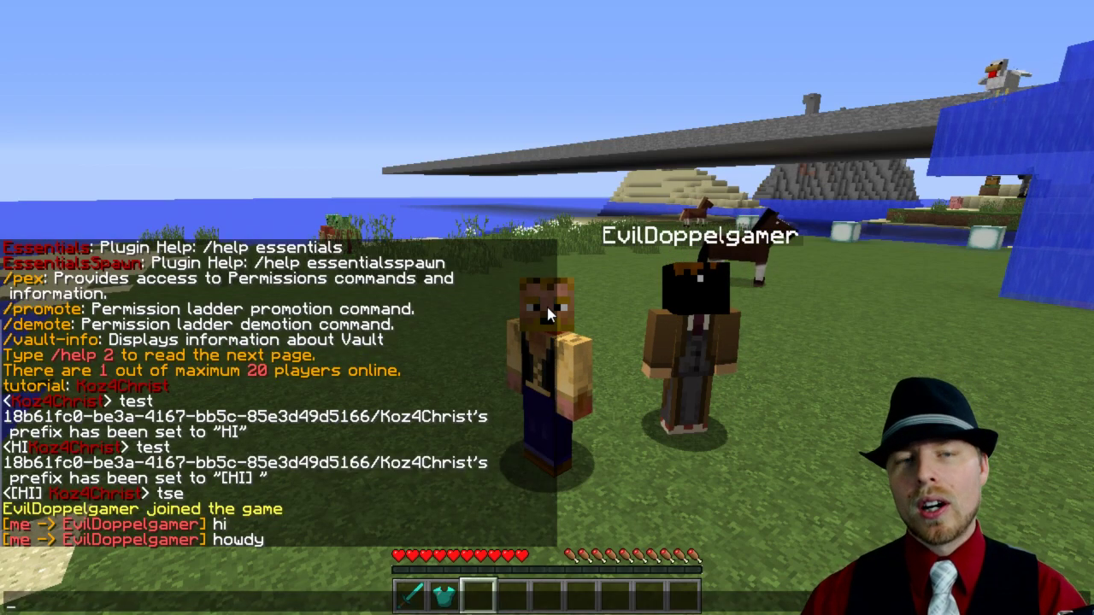
type("/m")
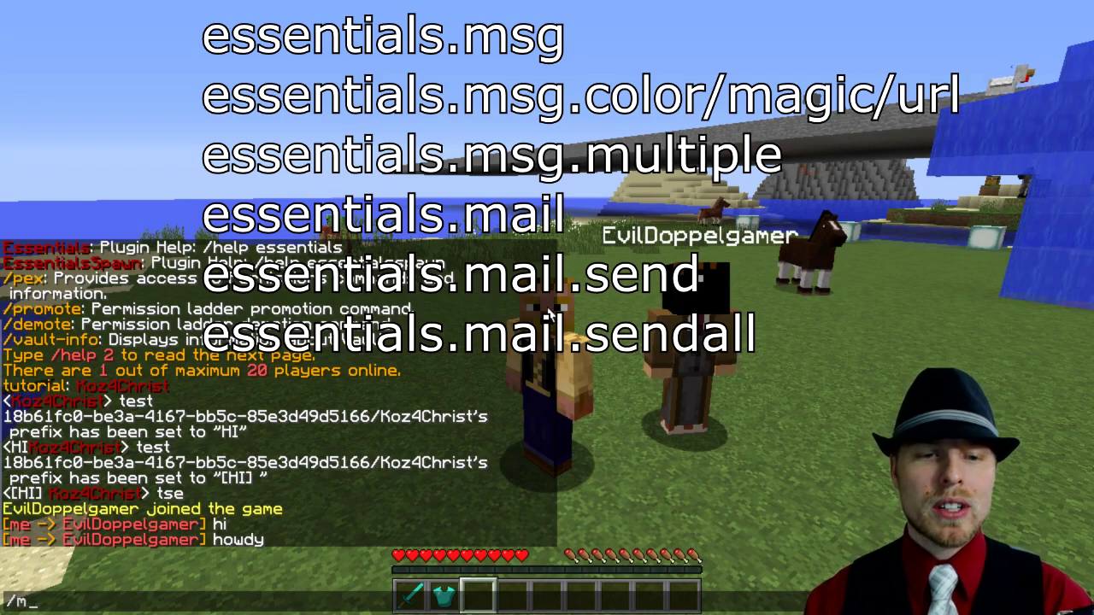
- Mail 'Howdy' to the other player with /mail send
type("d ev")
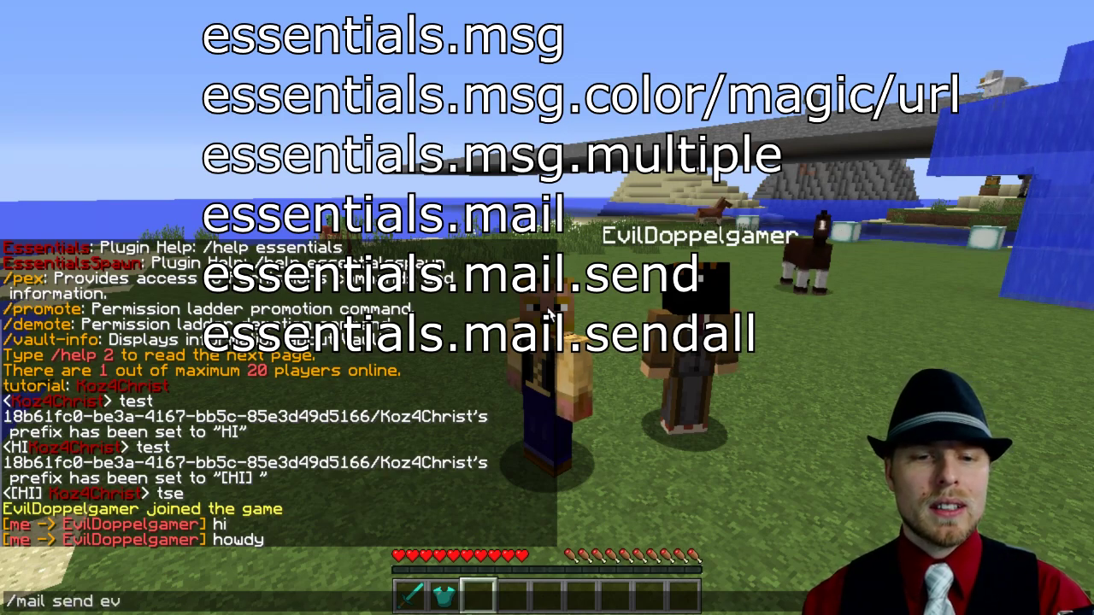
key("Tab")
type("Howdy")
key("Return")
key("t")
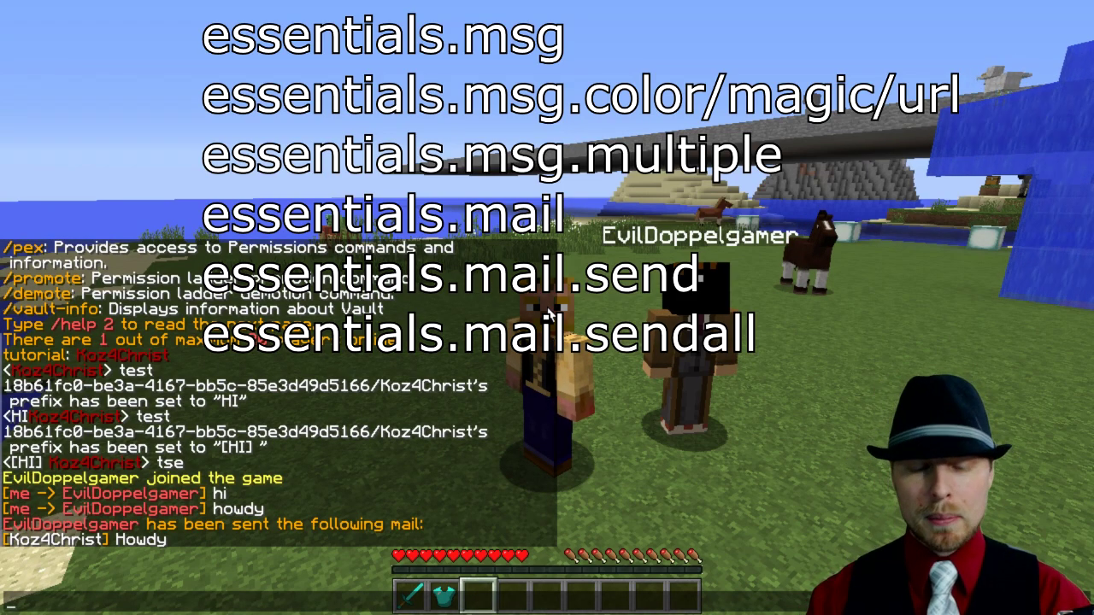
- Show /mail usage, then run /mail read to find your mailbox empty
type("/mail")
key("Return")
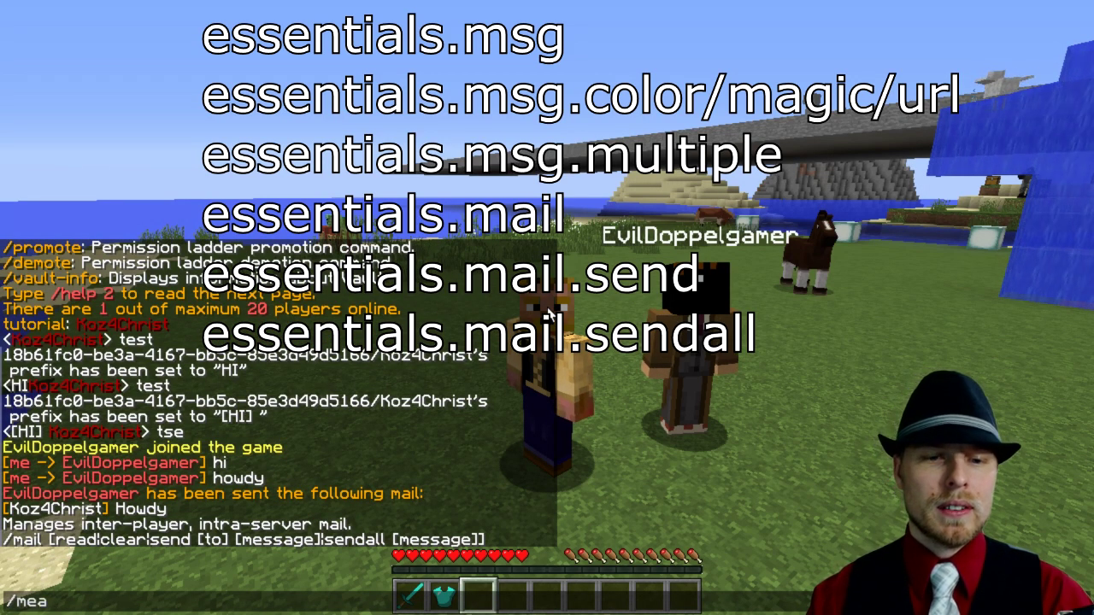
type("read")
key("Return")
key("slash")
type("m")
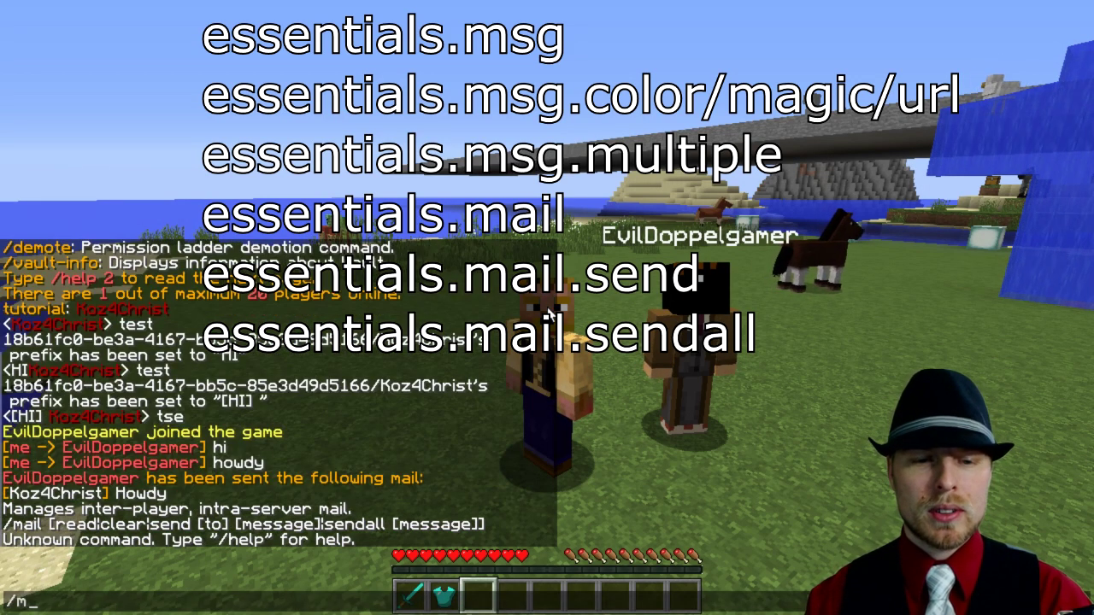
type("ail read")
key("Return")
key("t")
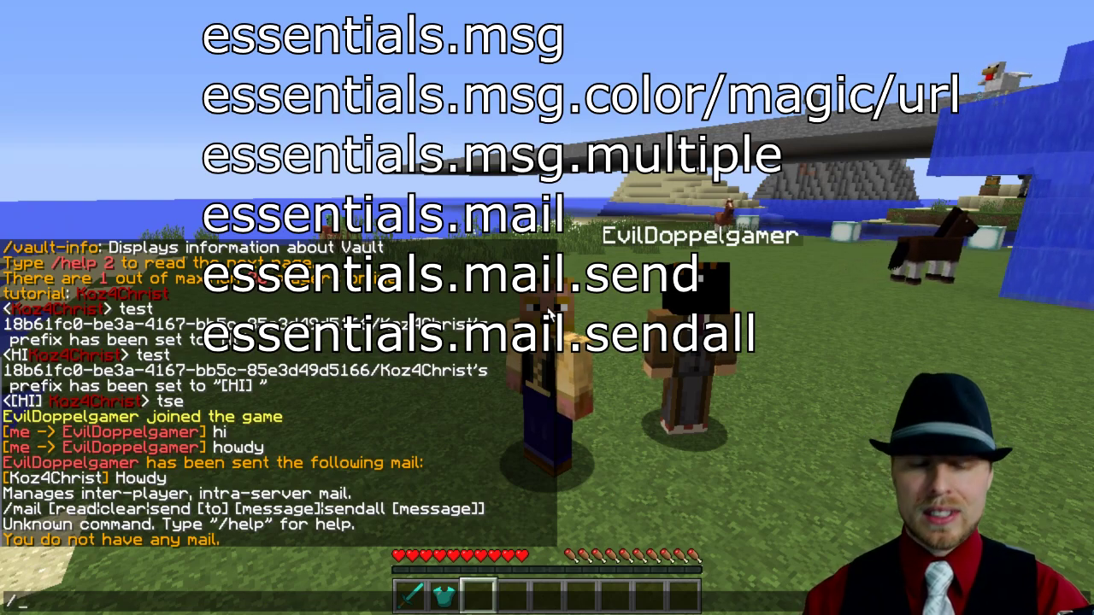
- Mail 'Hi' to every player with /mail sendall, then review the player list and chat history
type("m")
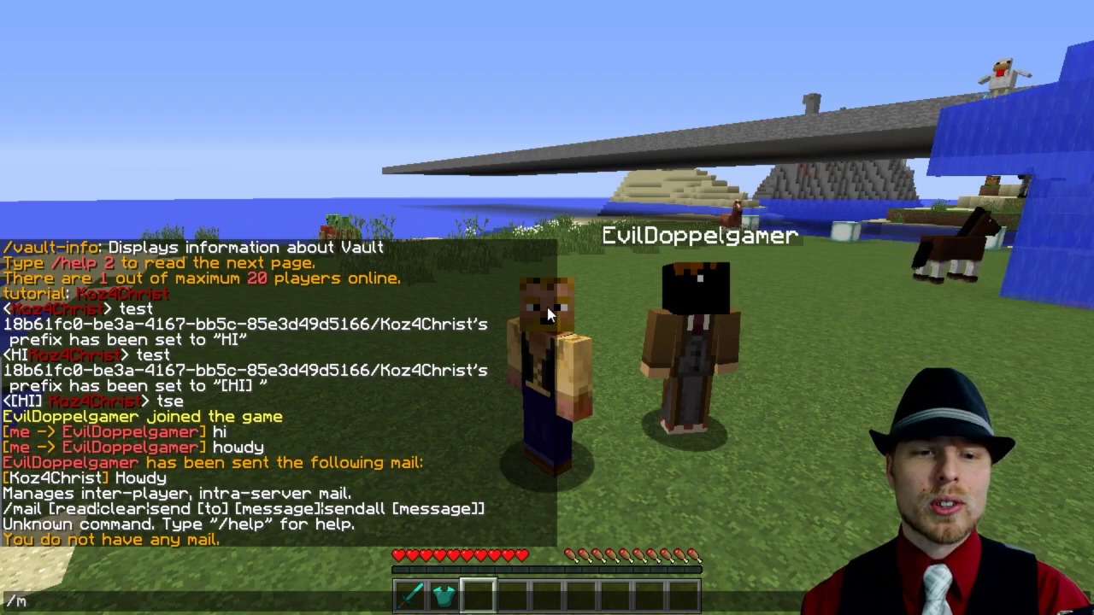
type("ail sendall Hi")
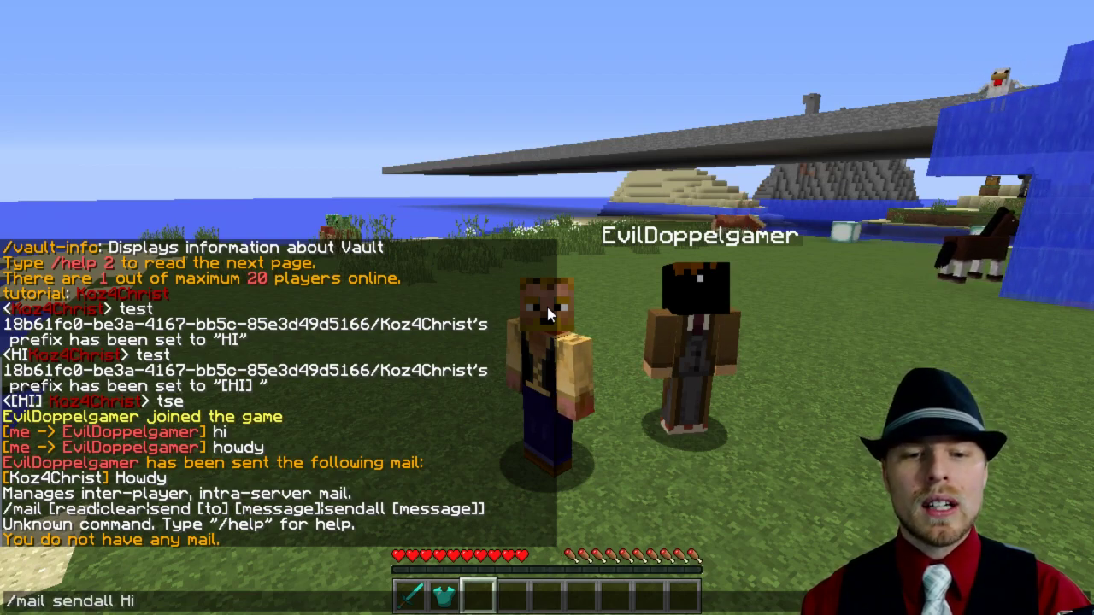
key("Return")
key("t")
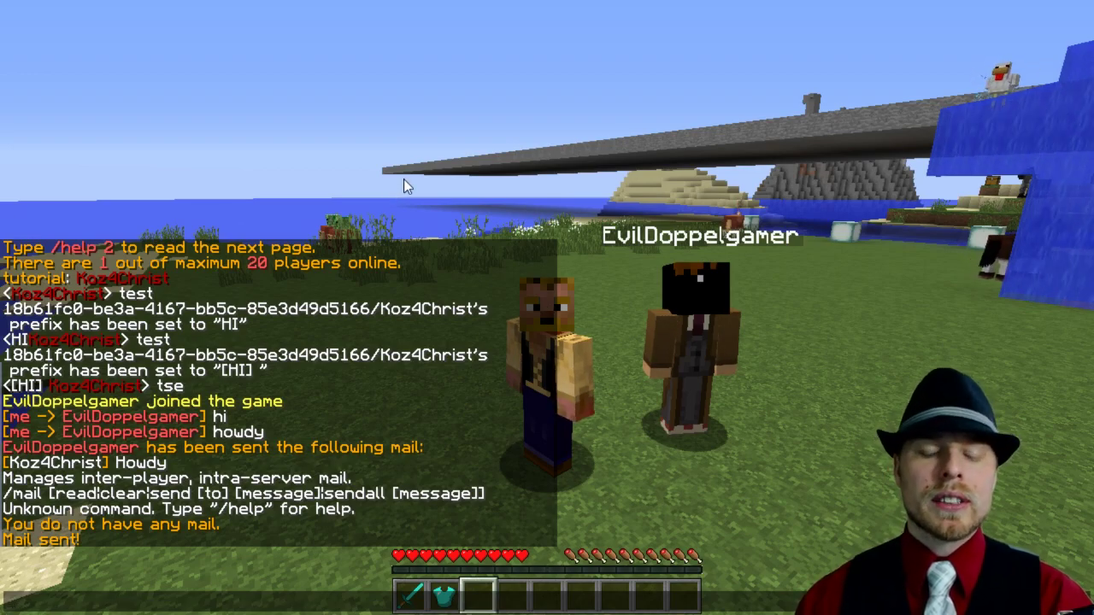
key("Escape")
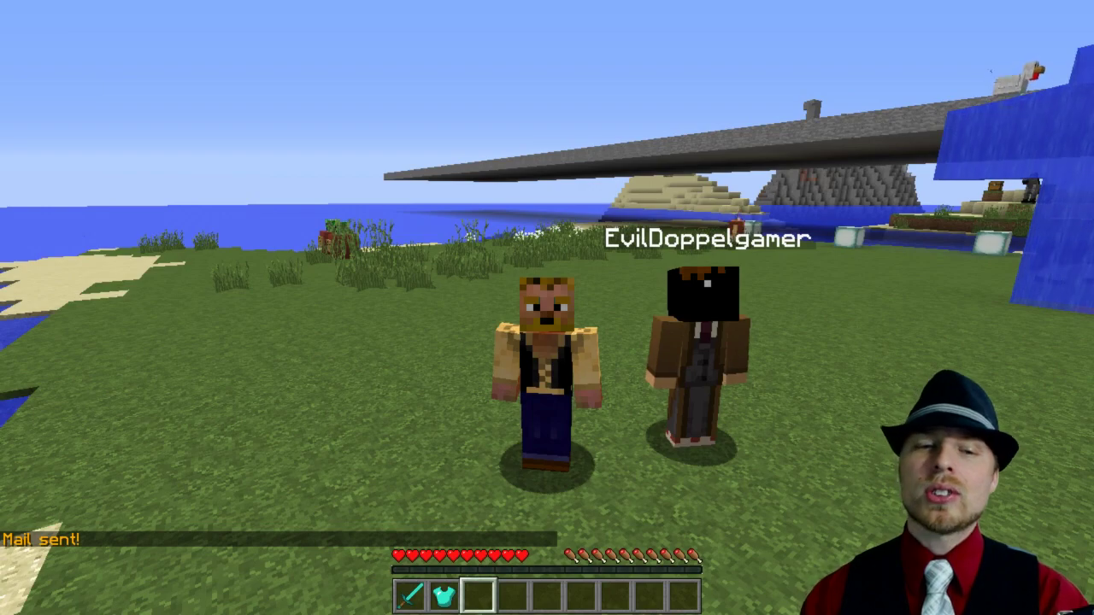
key("Tab")
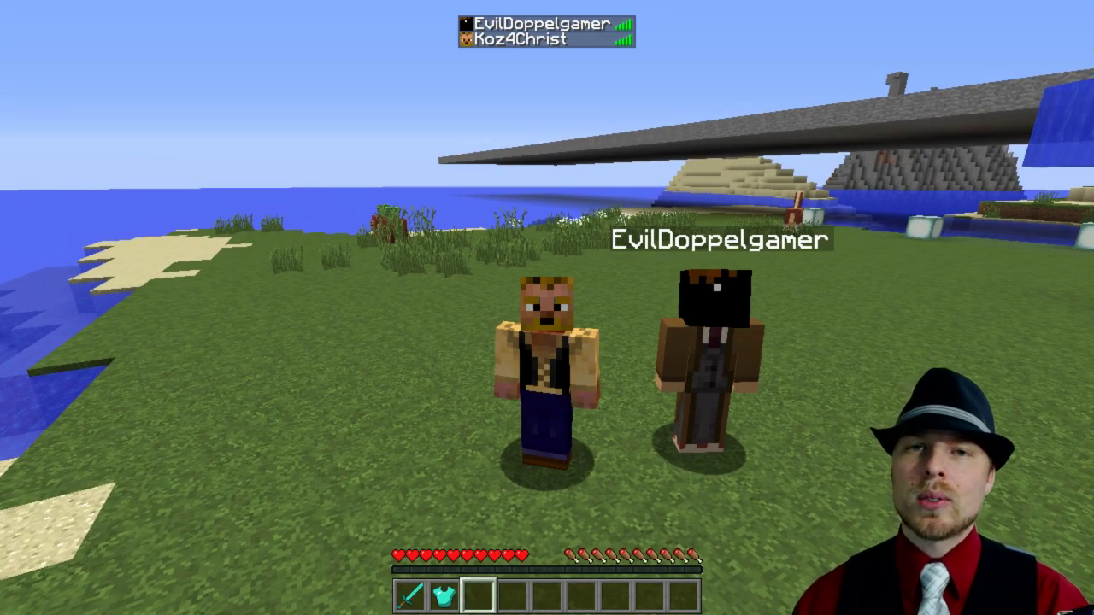
key("t")
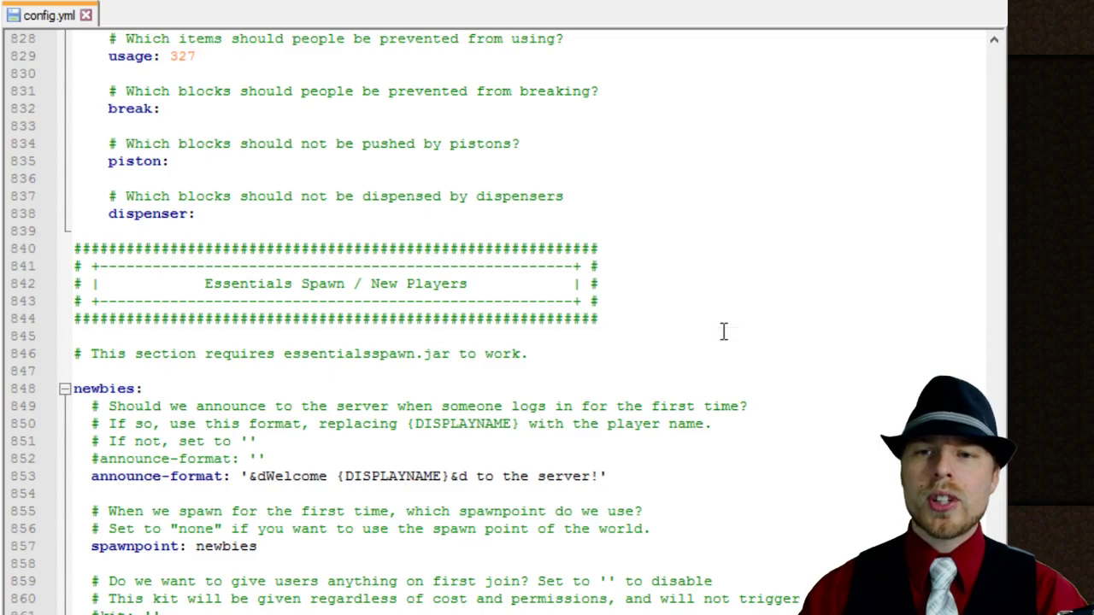
- Remove the # from change-playerlist in config.yml
scroll(723, 329, "up", 7)
scroll(357, 403, "up", 20)
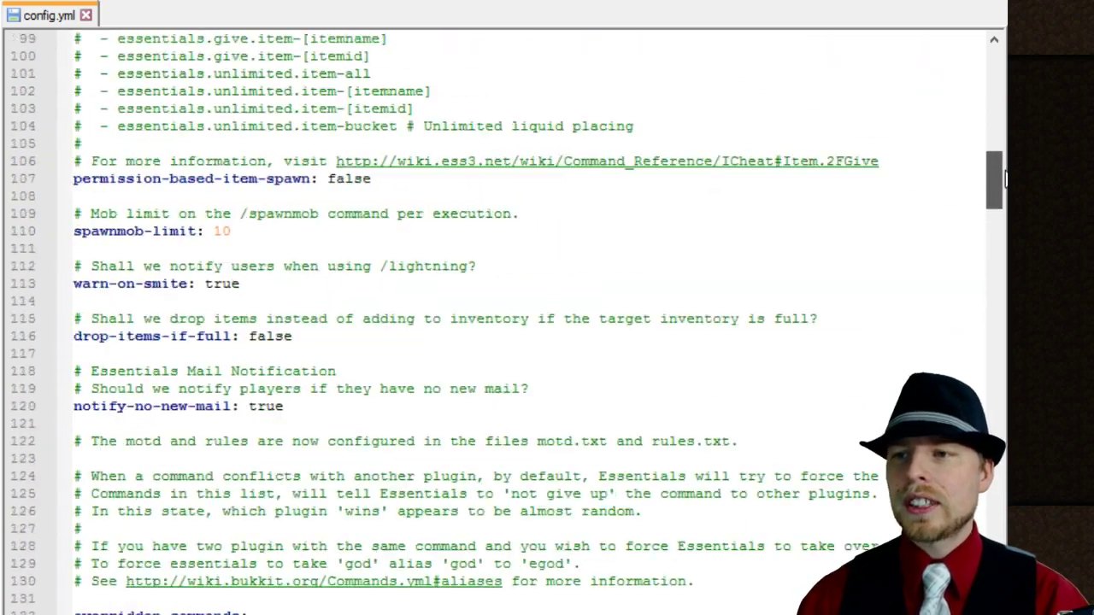
left_click(255, 432)
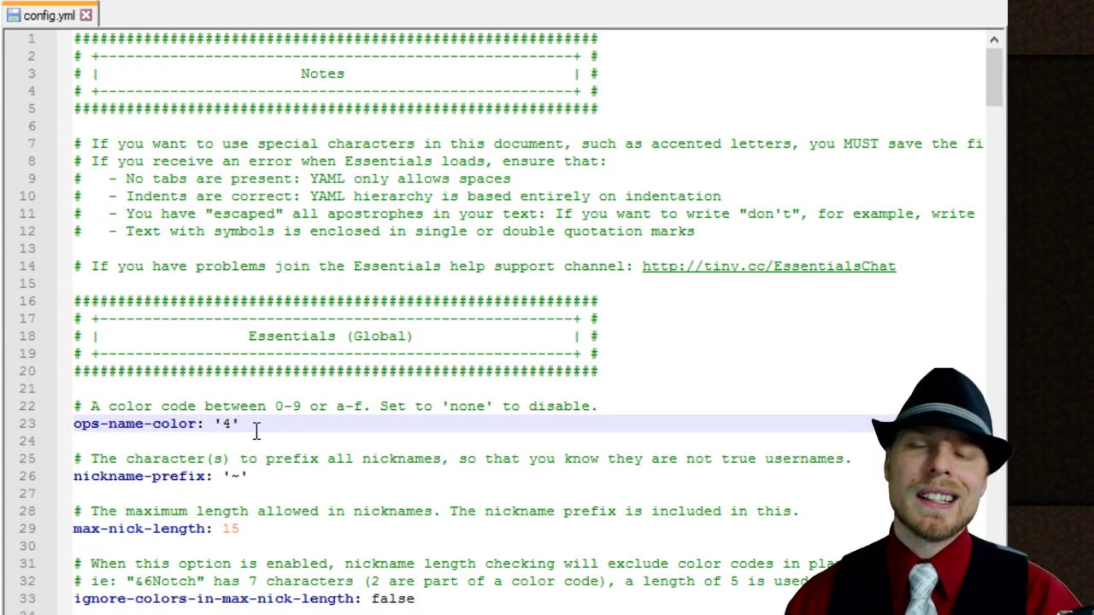
scroll(255, 431, "down", 1)
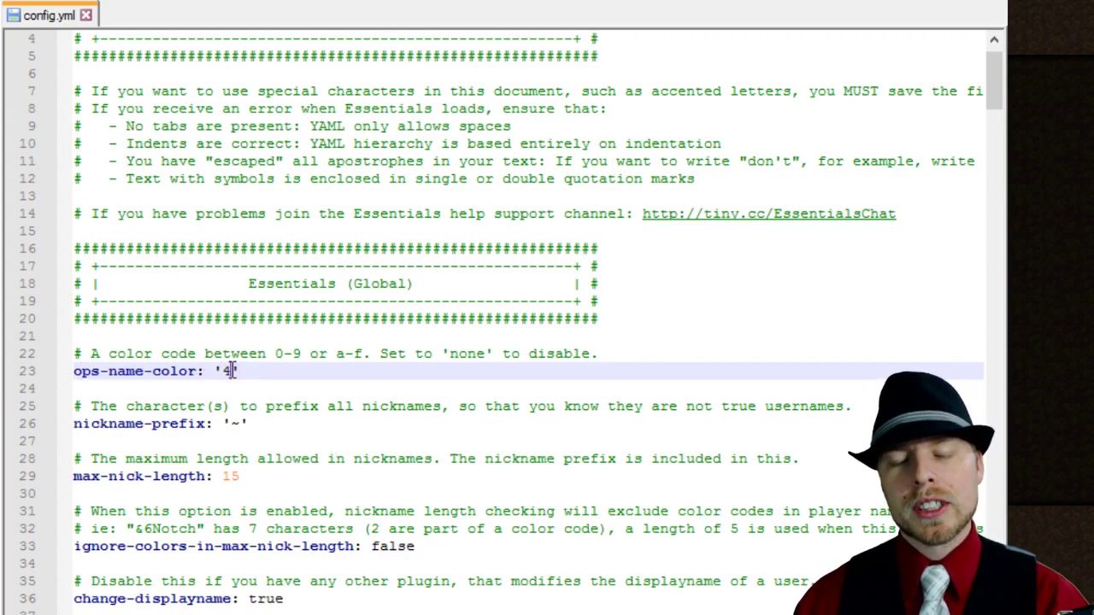
left_click(235, 425)
scroll(325, 430, "down", 5)
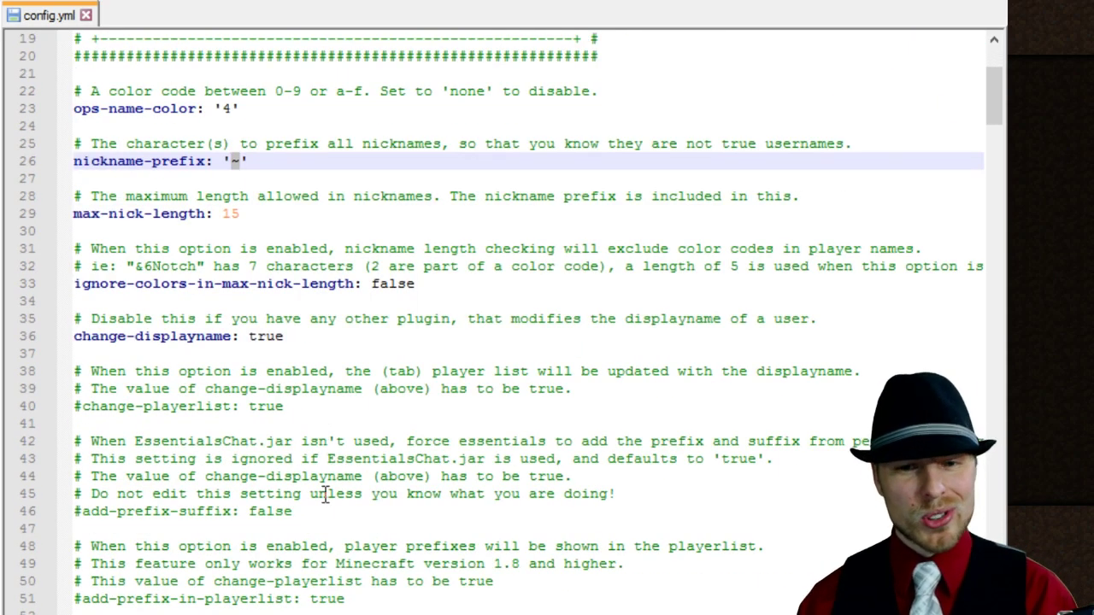
left_click(78, 406)
key("BackSpace")
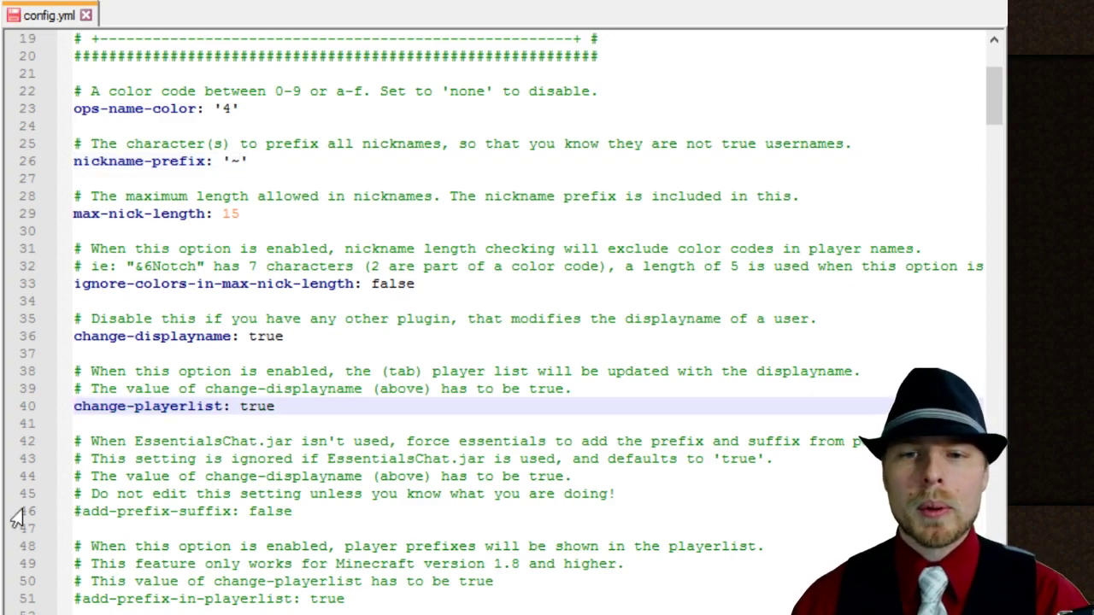
- Remove the # from add-prefix-in-playerlist and edit the add-suffix-in-playerlist line below it
left_click(81, 511)
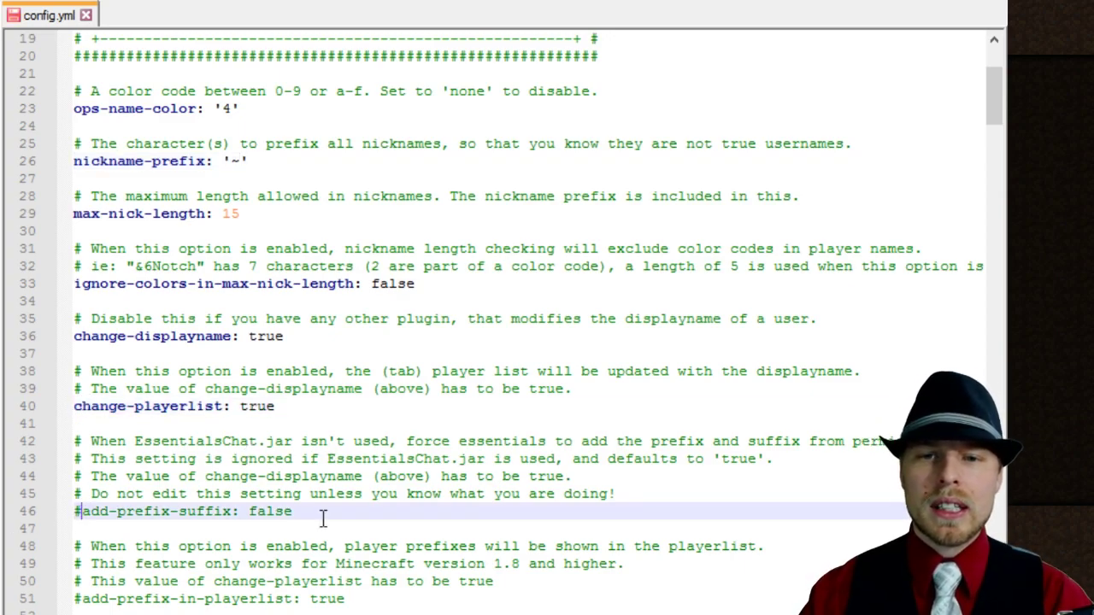
scroll(323, 518, "down", 3)
scroll(325, 519, "up", 2)
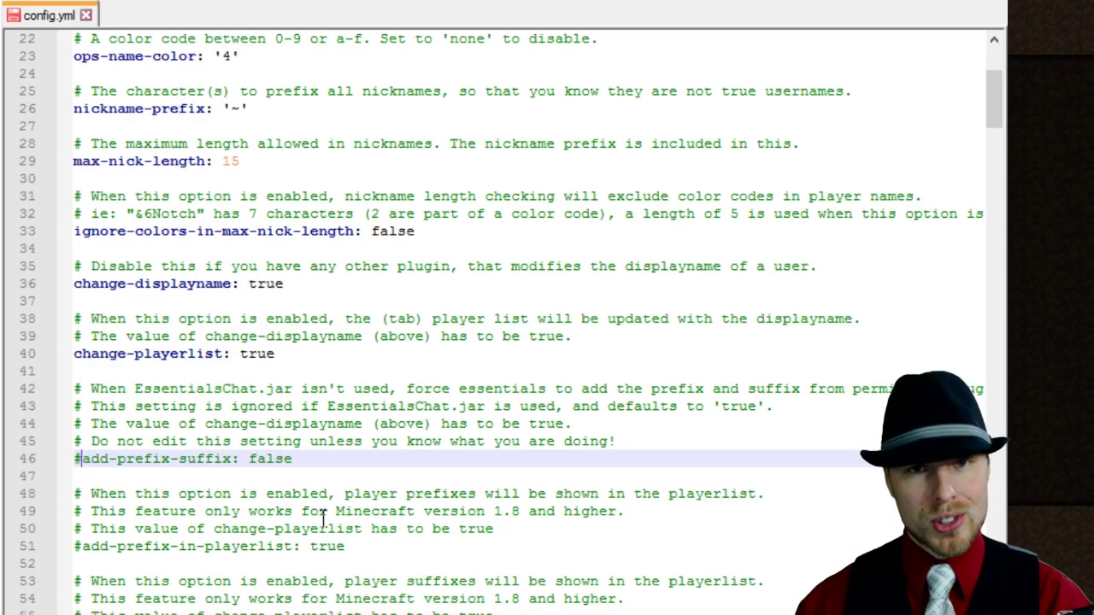
left_click(81, 546)
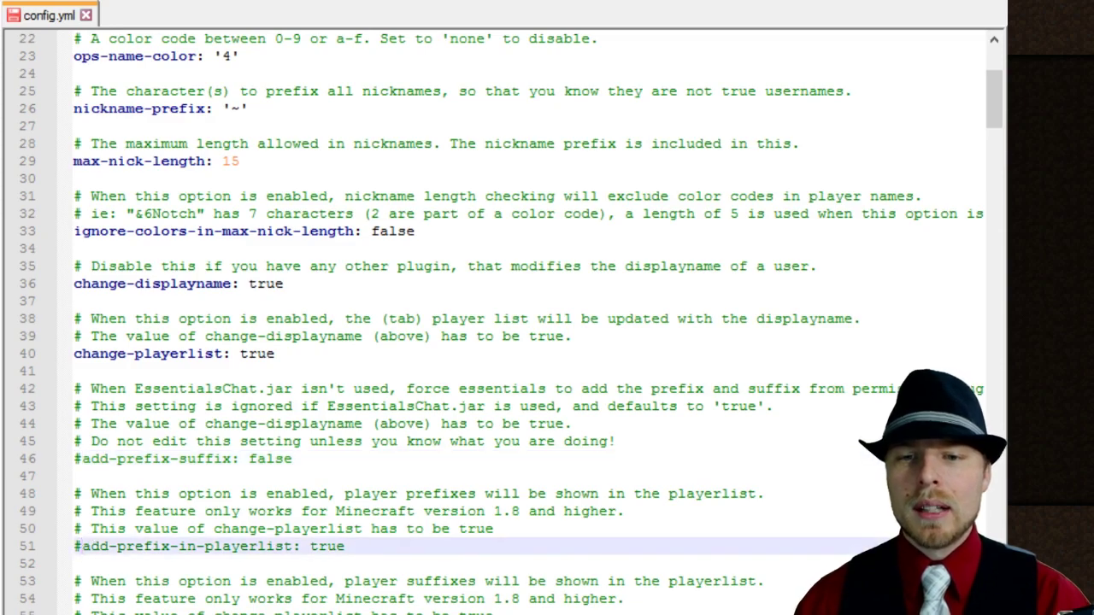
key("BackSpace")
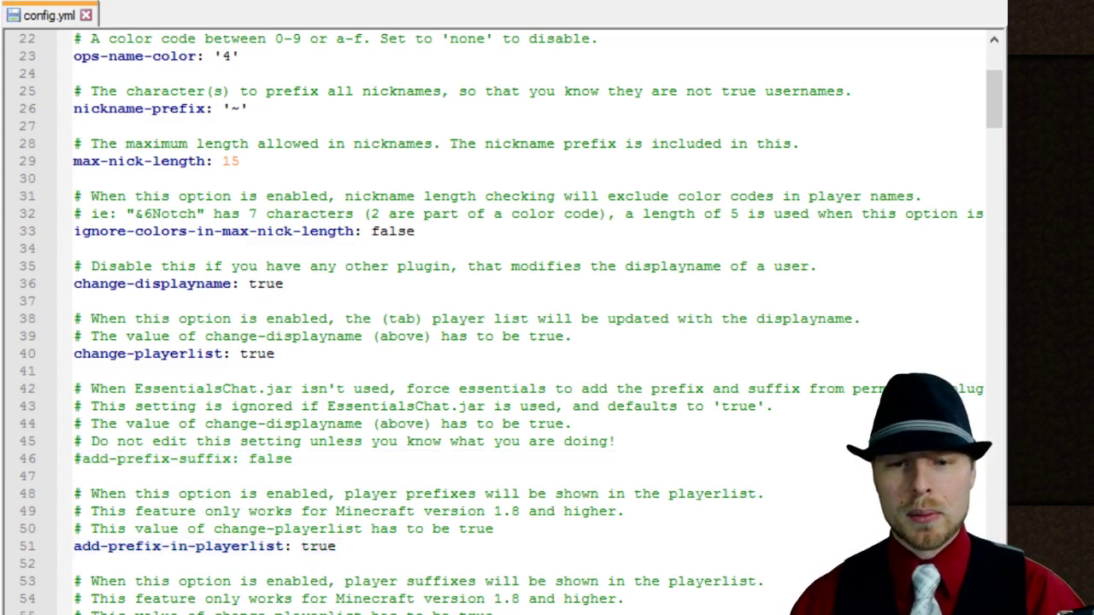
scroll(513, 325, "down", 6)
left_click(81, 319)
key("BackSpace")
scroll(513, 325, "down", 20)
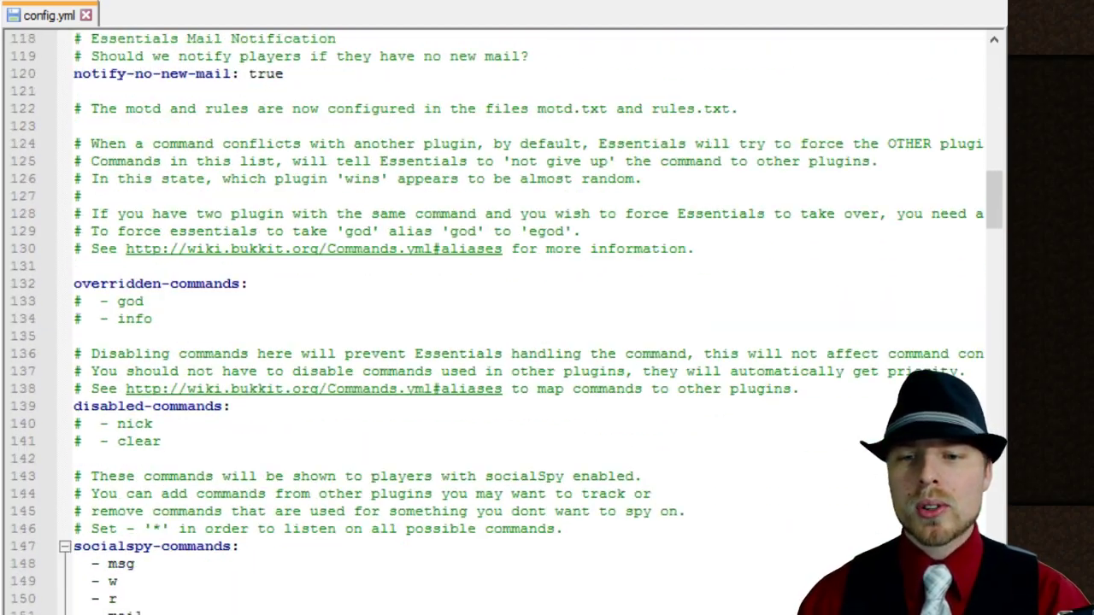
scroll(969, 288, "down", 9)
- Edit the line 667 chat format to '{DISPLAYNAME} &7{MESSAGE}', removing the angle brackets
left_click_drag(992, 287, 1089, 551)
left_click(277, 547)
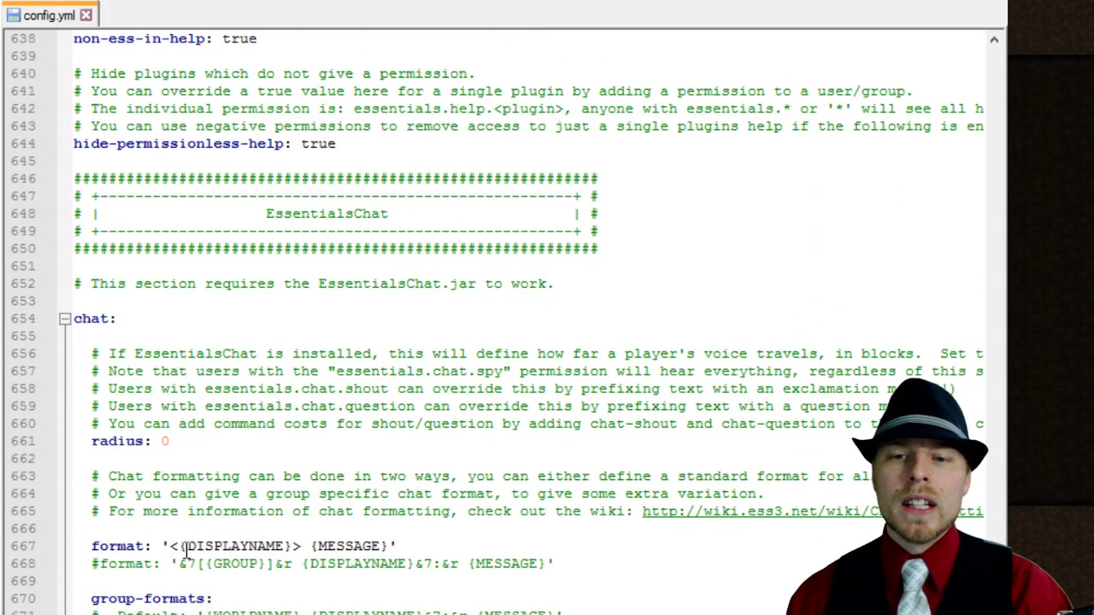
key("BackSpace")
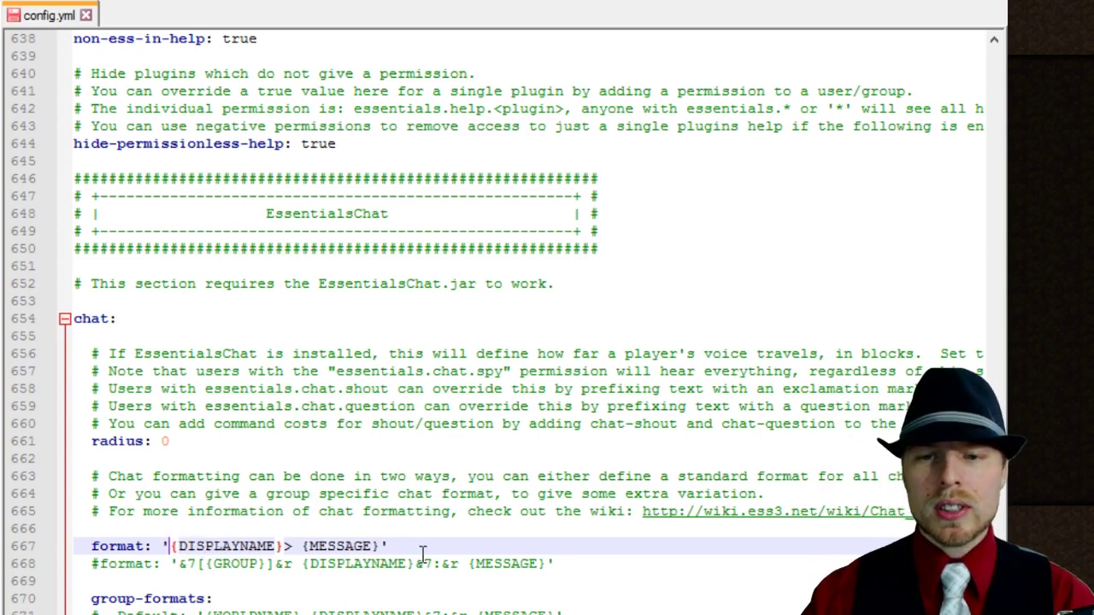
key("Right")
key("Right")
key("Right")
key("Right")
key("Right")
key("Right")
key("Right")
key("Right")
key("Right")
key("Right")
key("Right")
key("Right")
key("Right")
key("Right")
key("BackSpace")
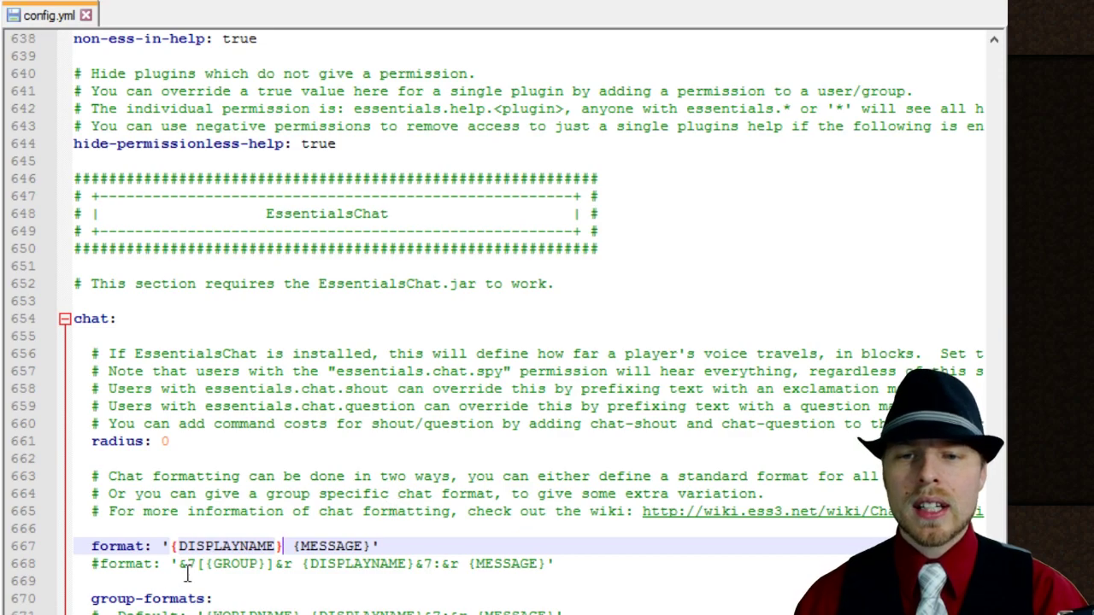
key("Right")
key("Right")
key("Right")
key("Right")
key("Right")
key("Right")
key("Right")
key("Right")
key("Right")
key("Right")
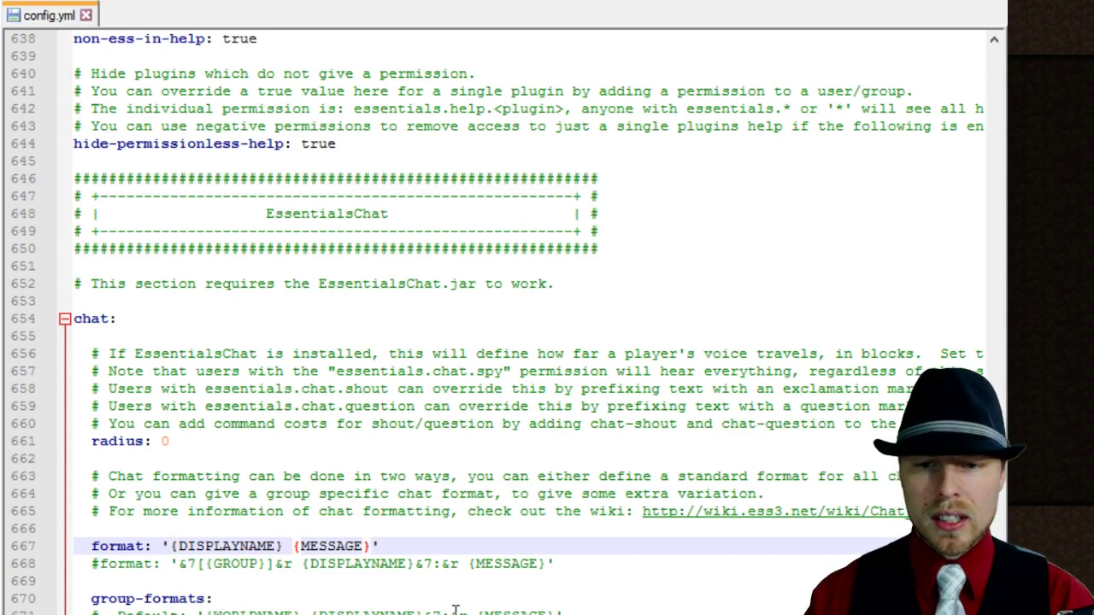
key("Left")
key("Left")
key("Left")
key("Left")
key("Left")
key("Left")
key("Left")
key("Left")
key("Left")
type("&7")
left_click(489, 497)
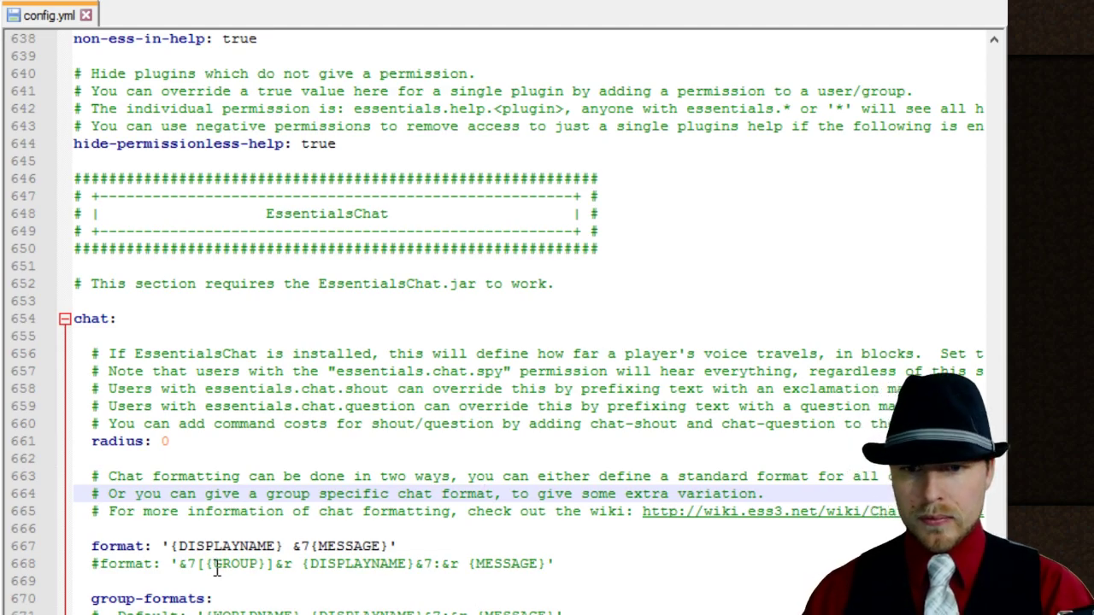
- Select {GROUP} in the commented-out group format below and review the surrounding lines
left_click_drag(206, 563, 266, 563)
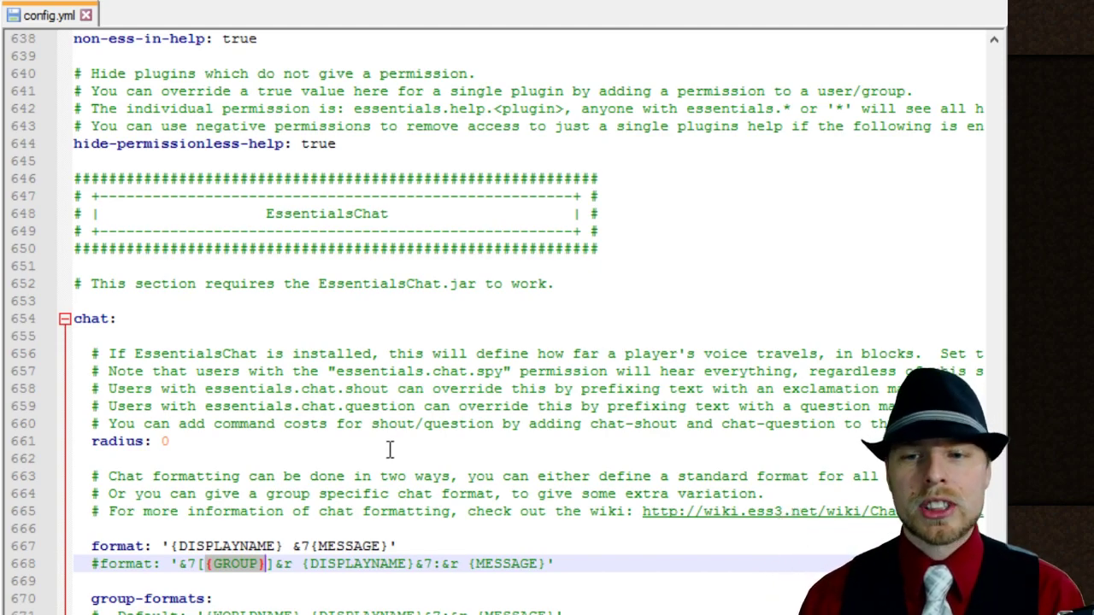
scroll(281, 557, "down", 2)
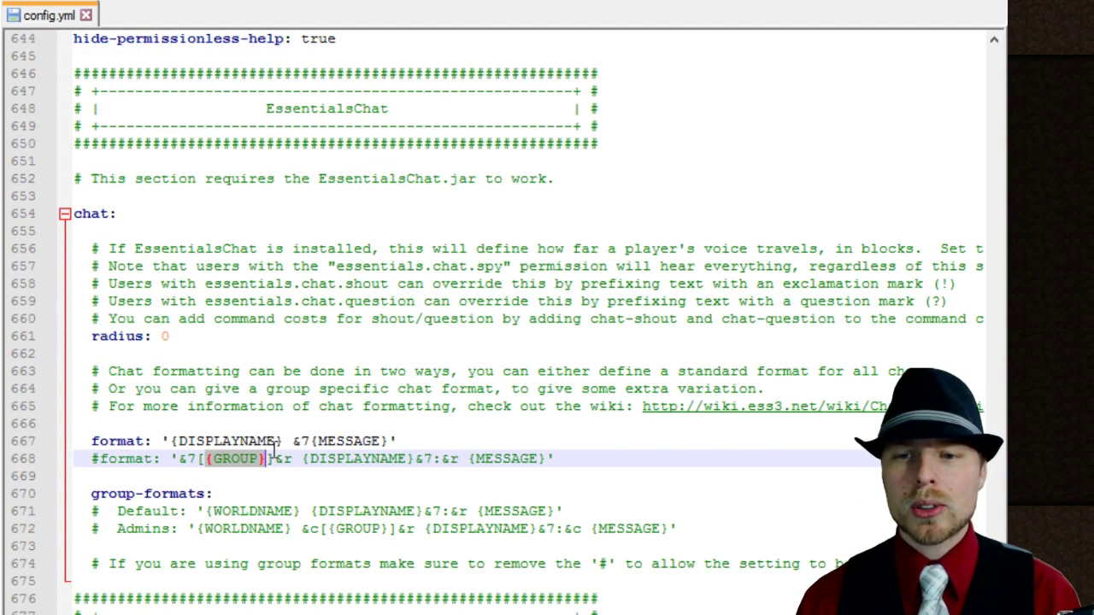
scroll(274, 447, "up", 2)
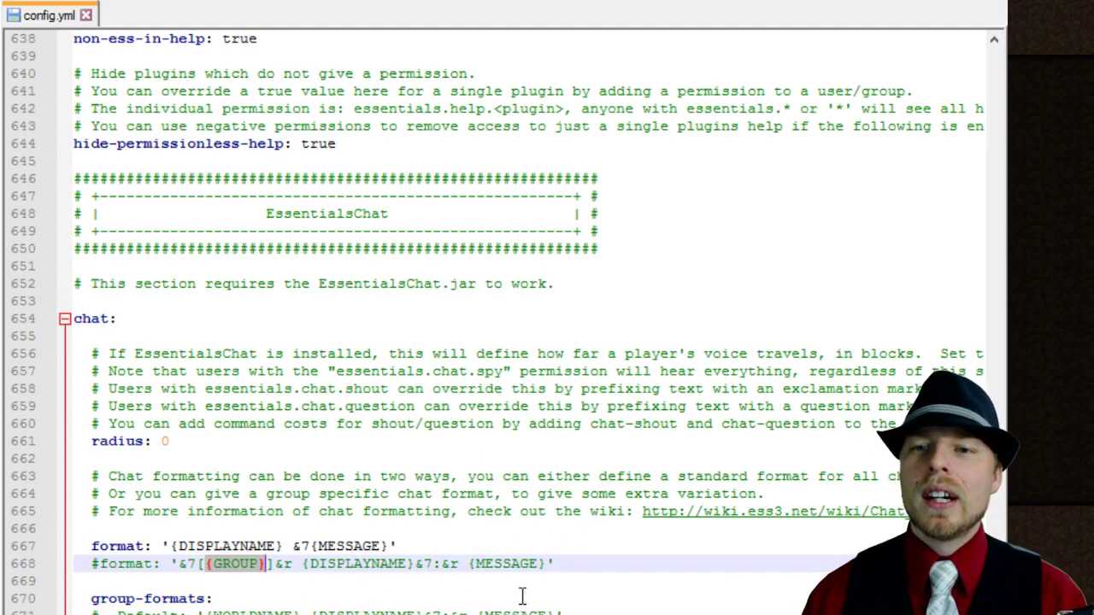
scroll(527, 590, "down", 2)
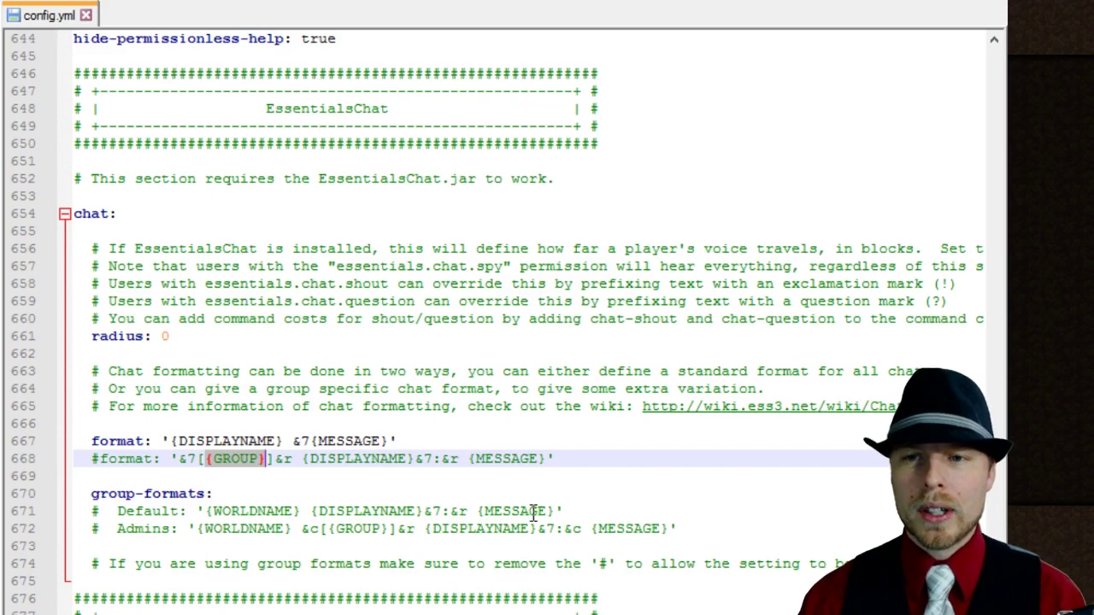
scroll(533, 511, "up", 3)
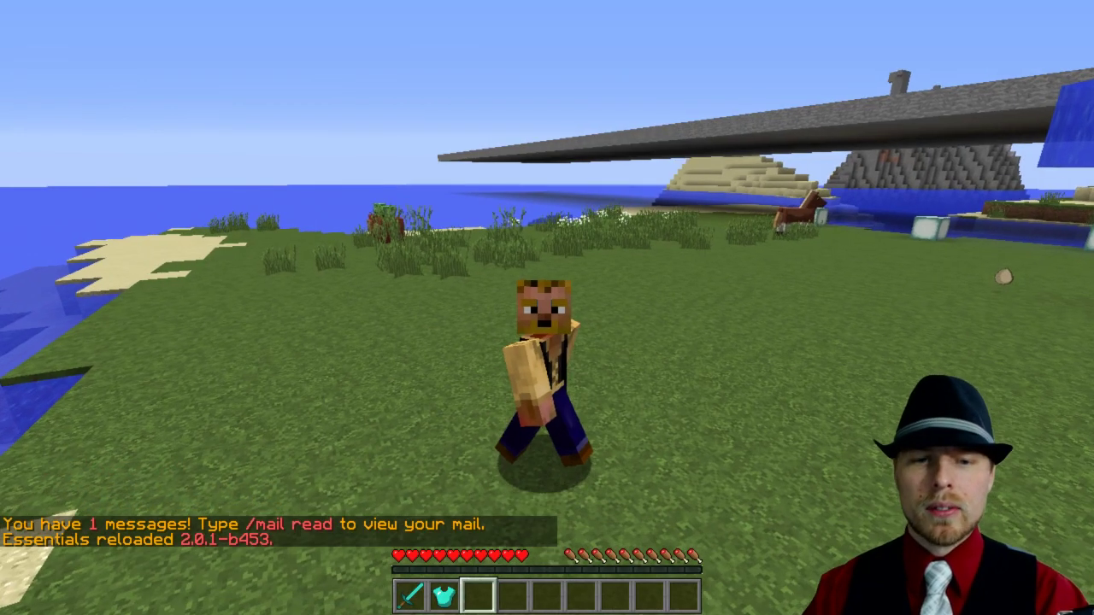
- Send a test chat message and open the player list to check the [HI] prefix without angle brackets
type("t etas")
key("Return")
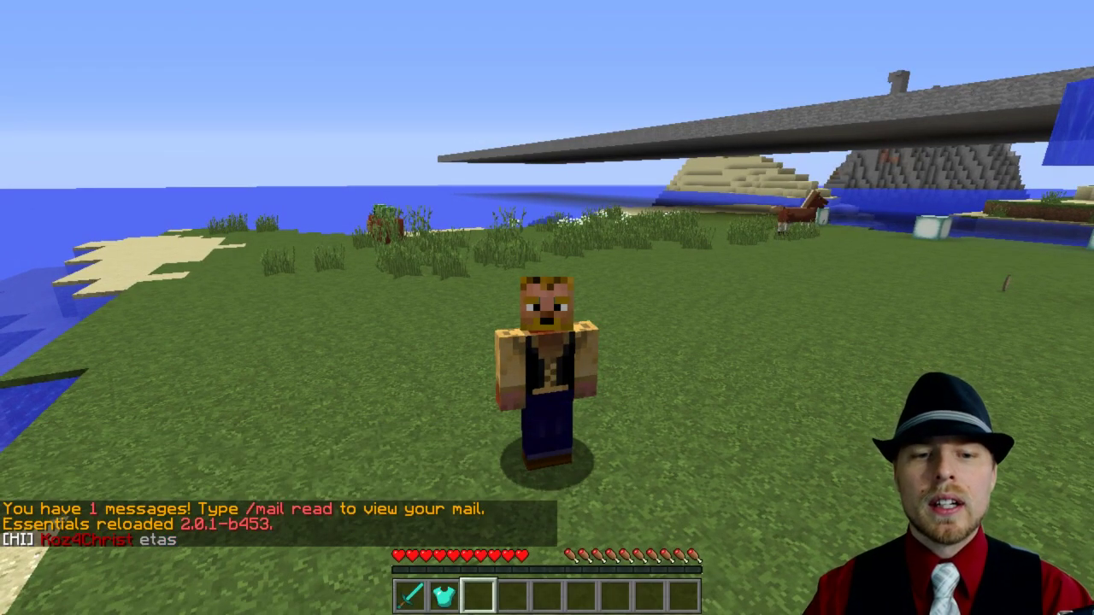
key("t")
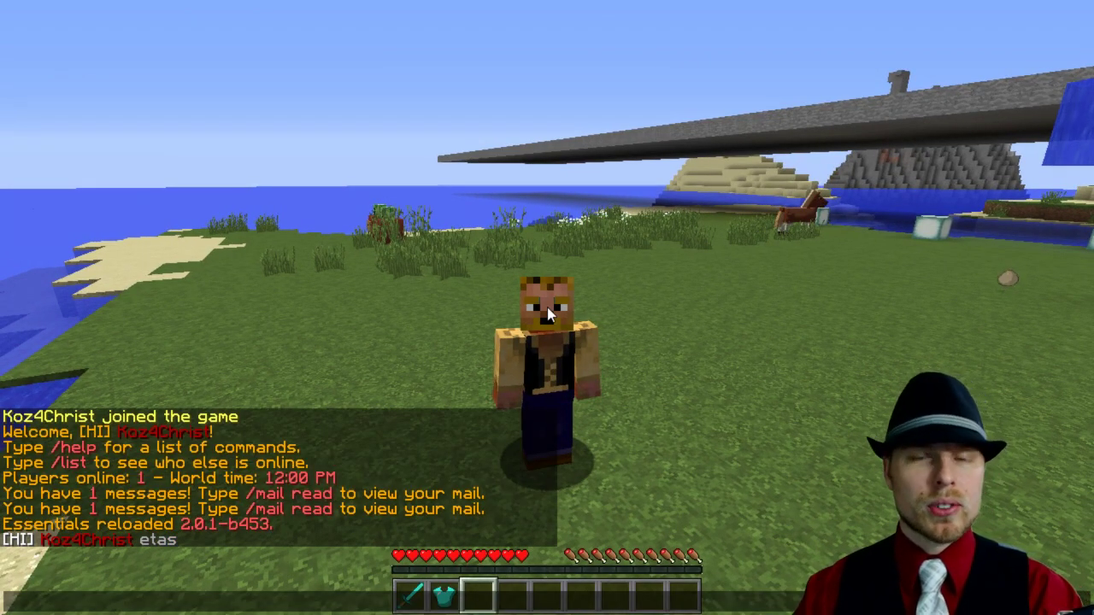
key("Escape")
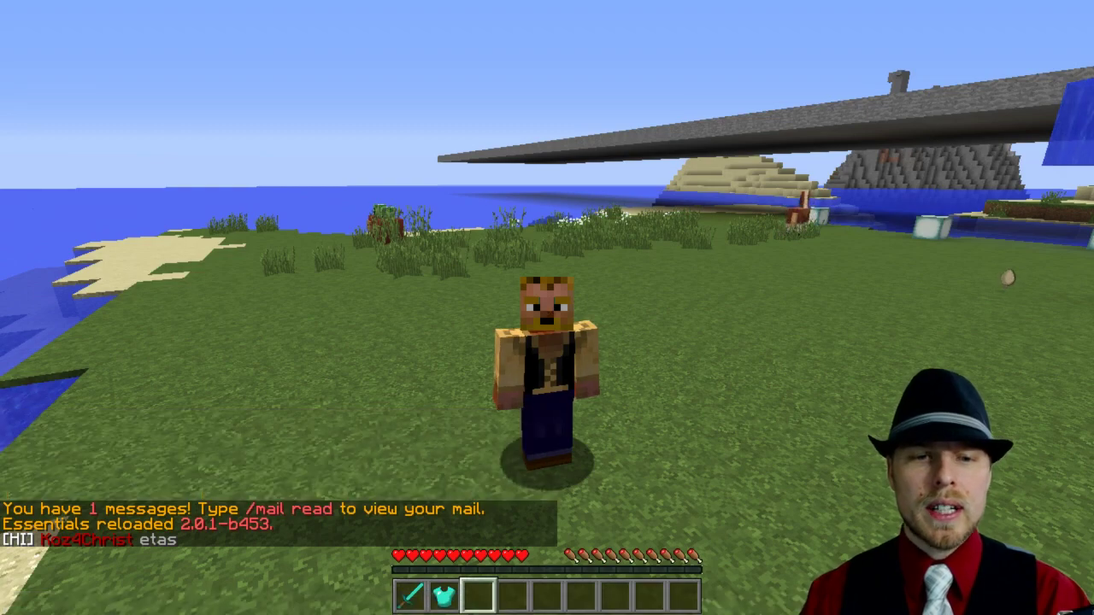
key("Tab")
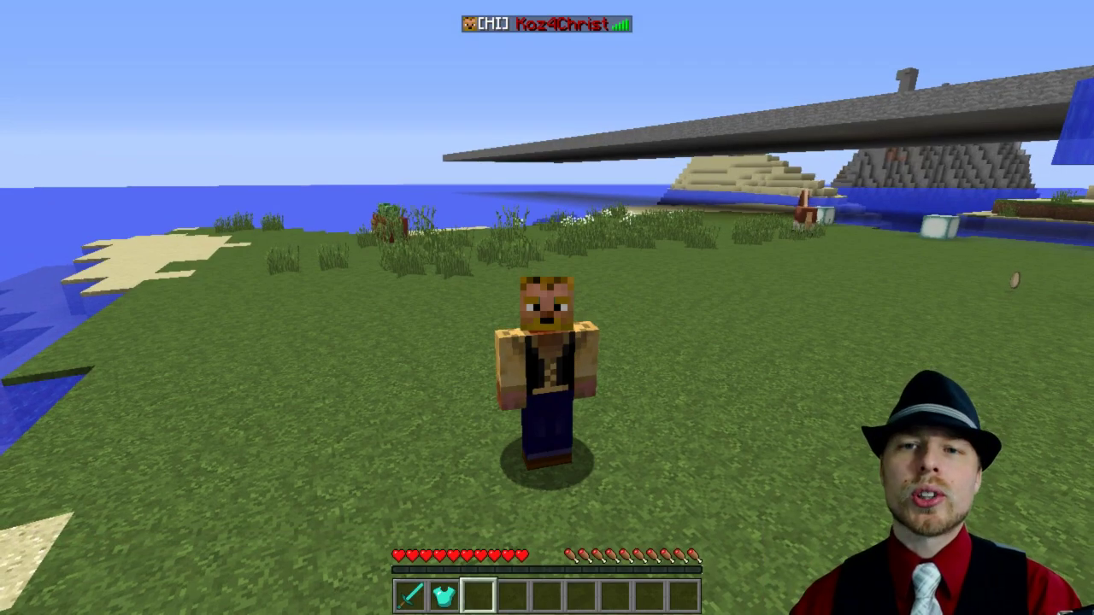
- Release Tab to hide the player list and return to the game view
key("Tab")
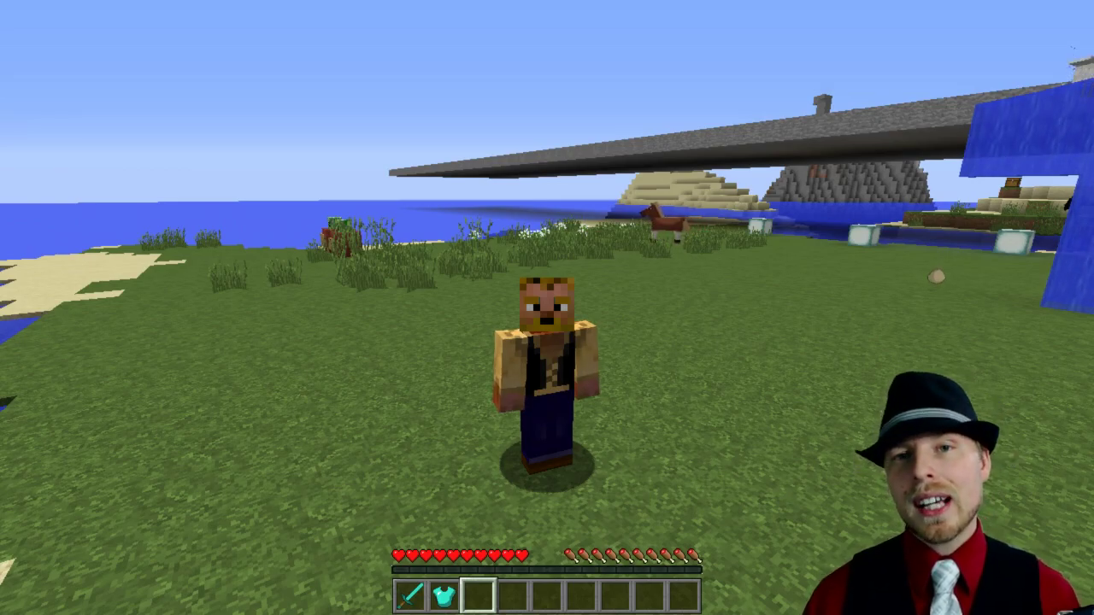
mouse_move(547, 308)
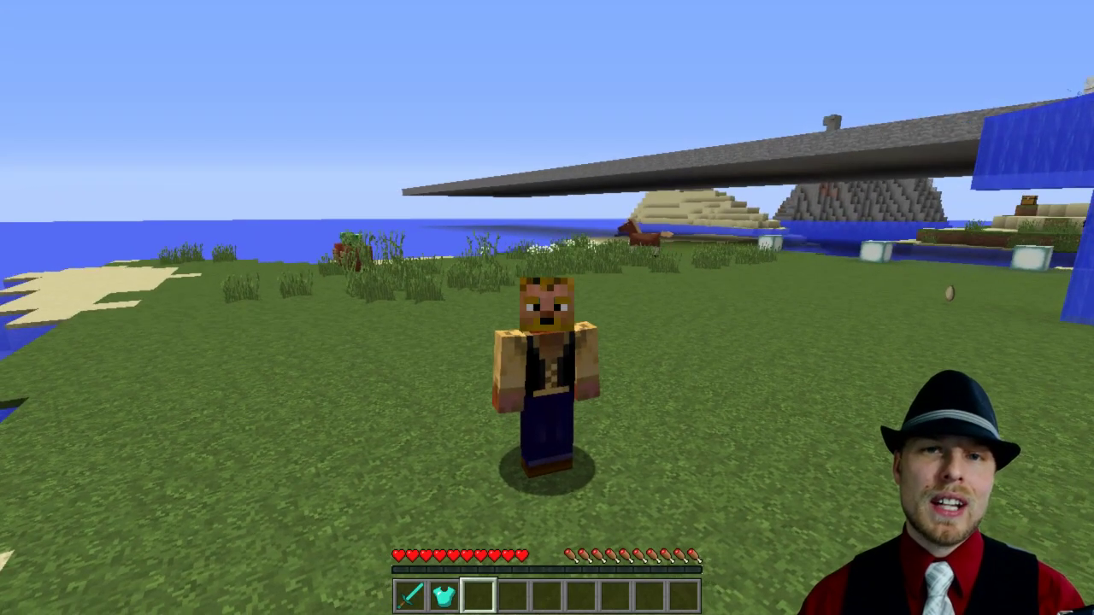